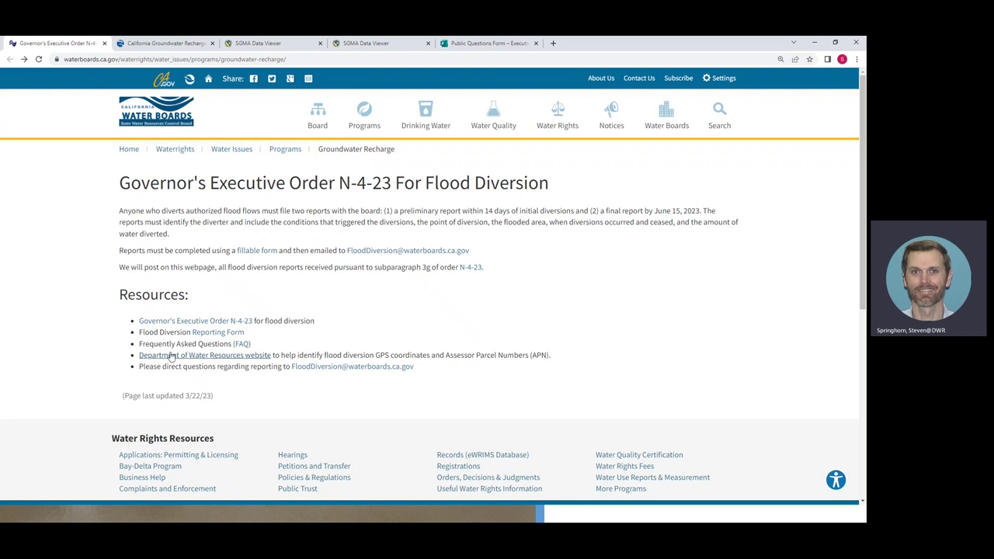
- Highlight the Department of Water Resources website resource, switch to the SGMA Data Viewer and dismiss its disclaimer and welcome tour
{"action": "left_click_drag", "start_coordinate": [139, 356], "coordinate": [551, 357]}
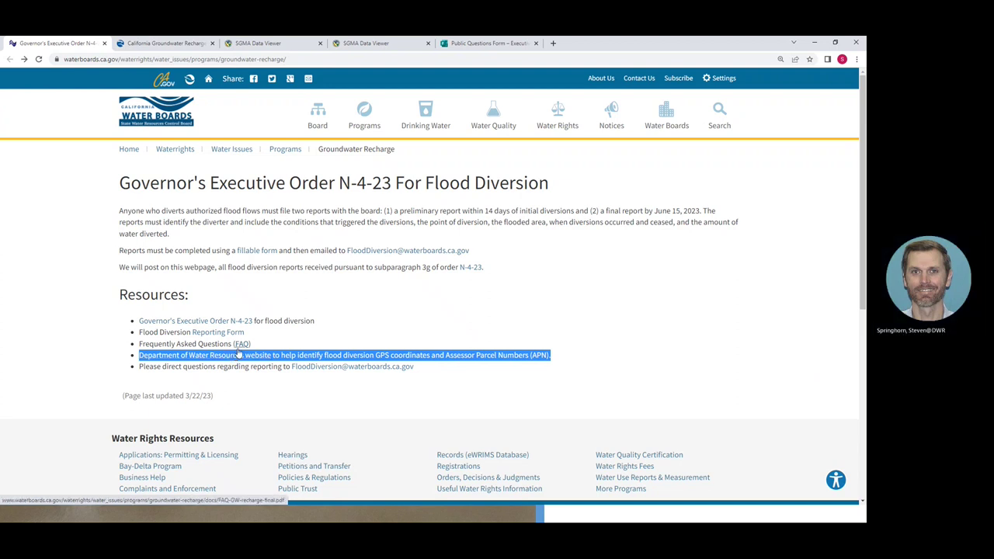
{"action": "left_click", "coordinate": [175, 44]}
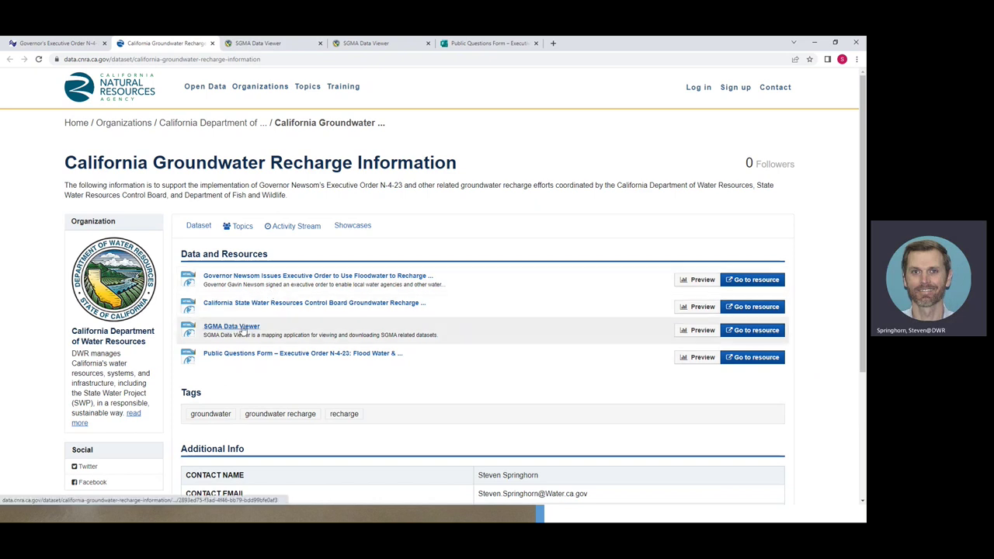
{"action": "left_click", "coordinate": [271, 45]}
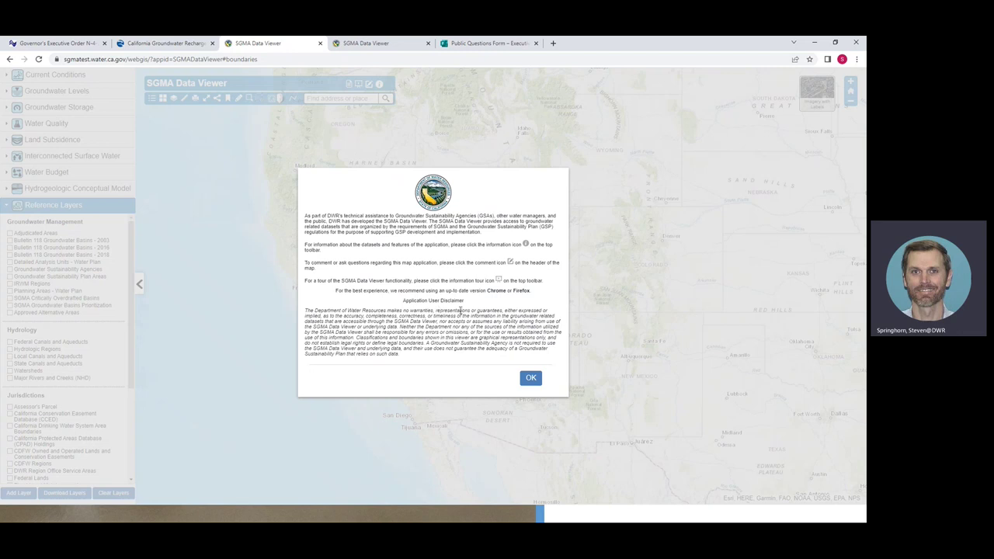
{"action": "left_click", "coordinate": [530, 379]}
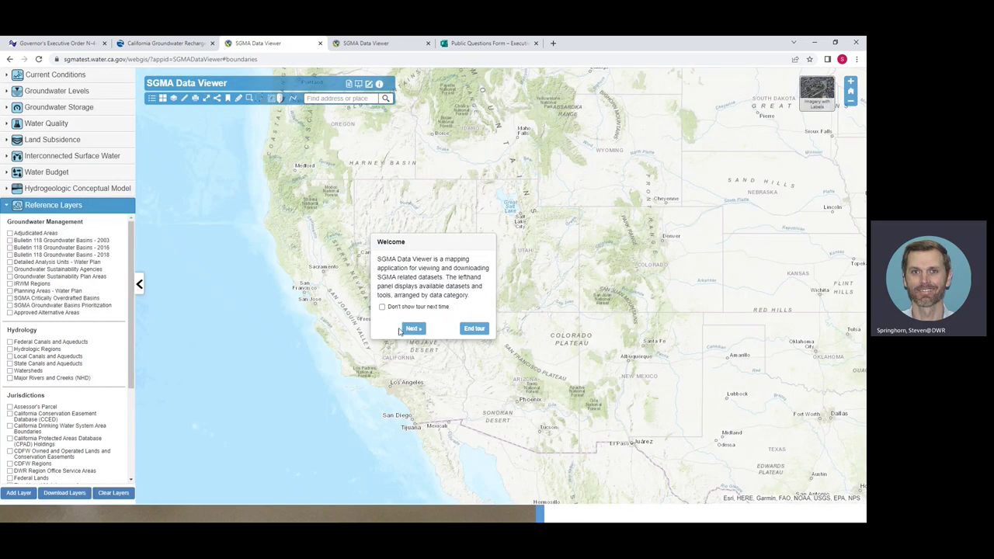
{"action": "left_click", "coordinate": [475, 329]}
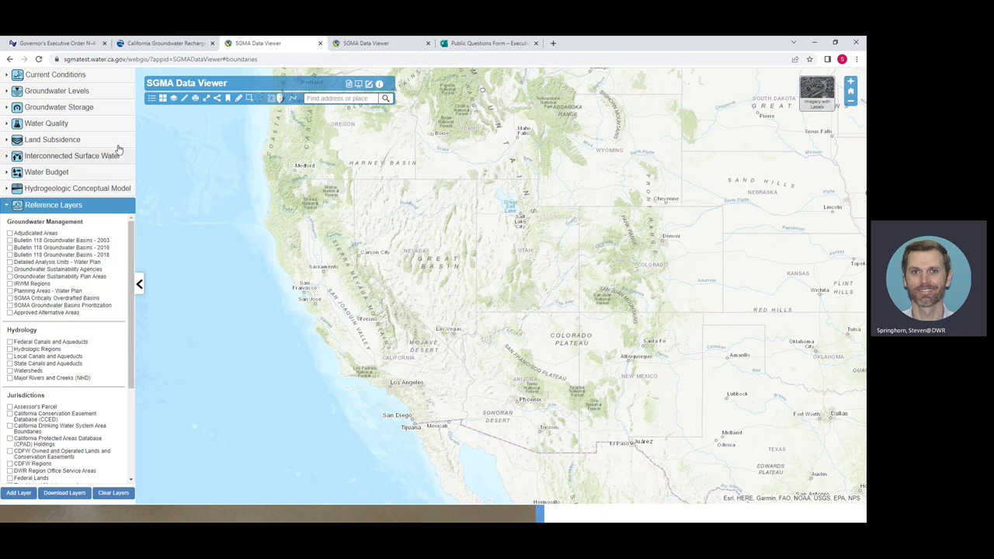
- Browse the Current Conditions and Groundwater Levels layer categories, and return to Reference Layers
{"action": "left_click", "coordinate": [88, 80]}
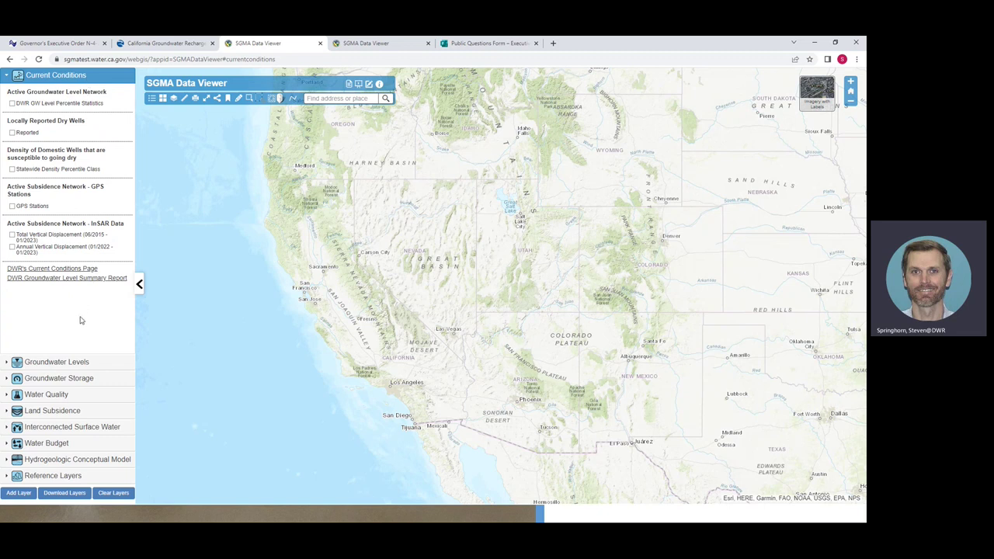
{"action": "left_click", "coordinate": [76, 361]}
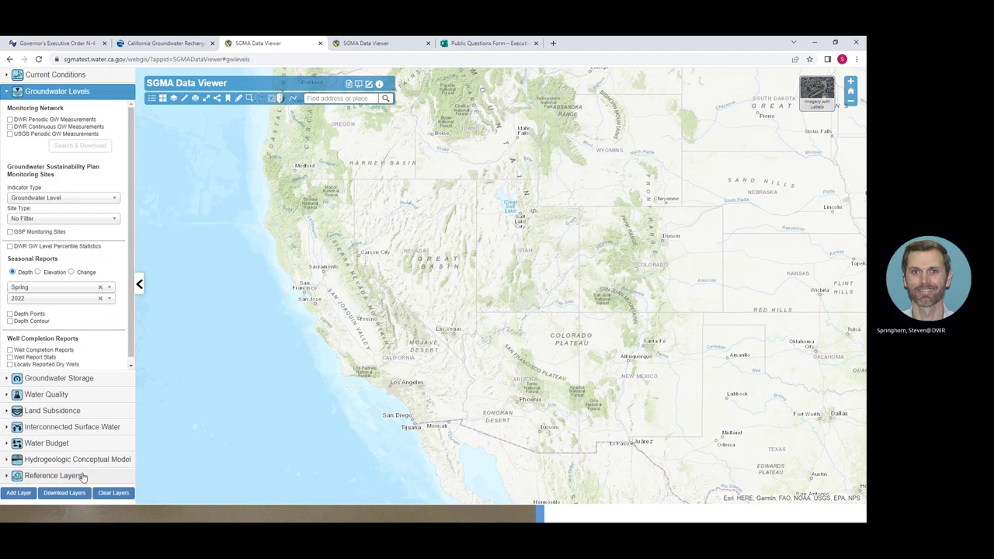
{"action": "left_click", "coordinate": [55, 476]}
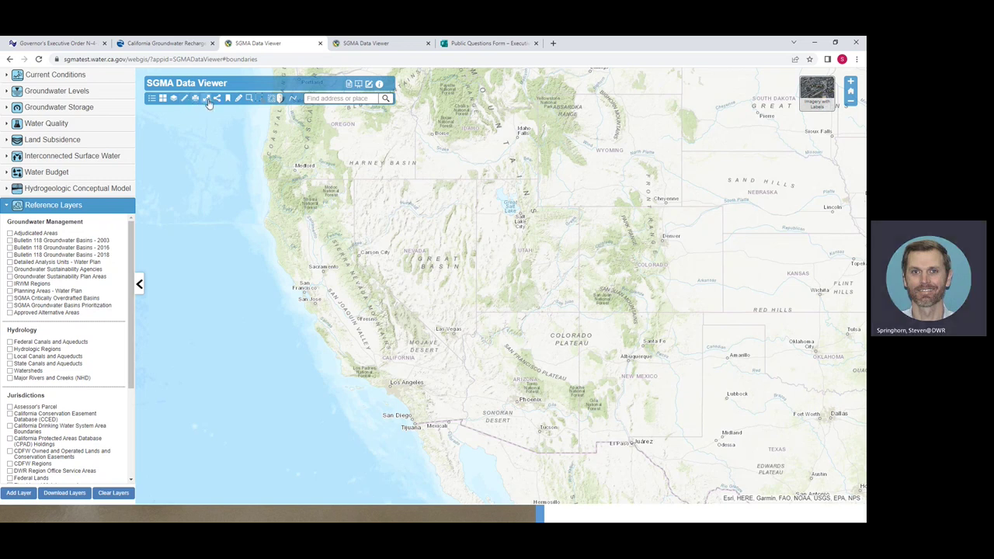
{"action": "left_click", "coordinate": [280, 101]}
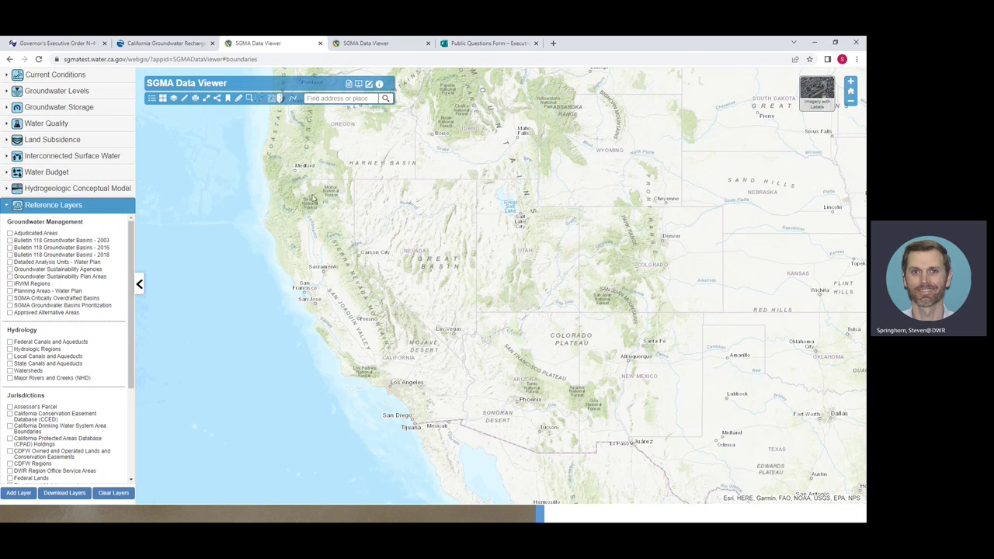
- Switch the basemap to Imagery with Labels for the Kings River area around Laton and close the Basemap Gallery
{"action": "scroll", "coordinate": [329, 319], "scroll_direction": "up", "scroll_amount": 1}
{"action": "scroll", "coordinate": [405, 288], "scroll_direction": "up", "scroll_amount": 1}
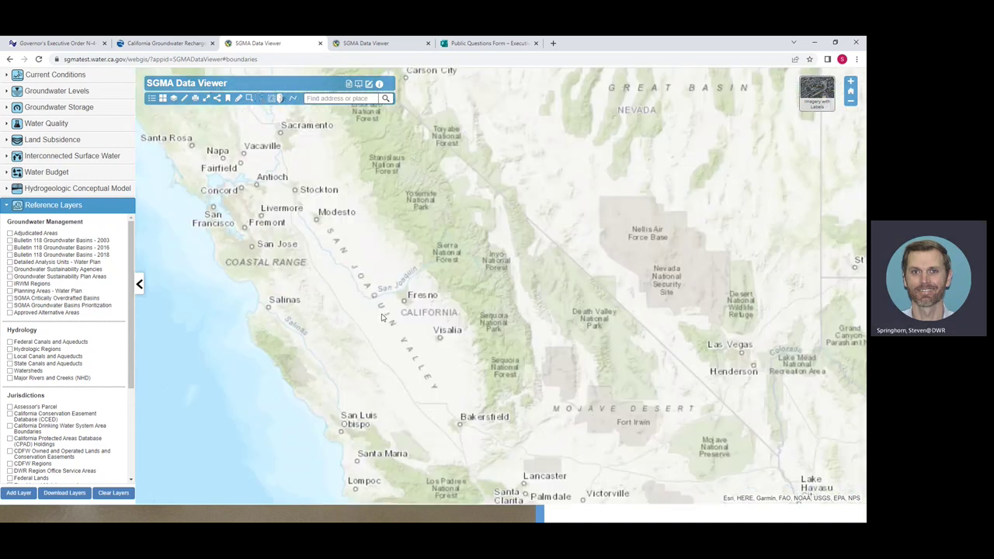
{"action": "scroll", "coordinate": [349, 264], "scroll_direction": "up", "scroll_amount": 4}
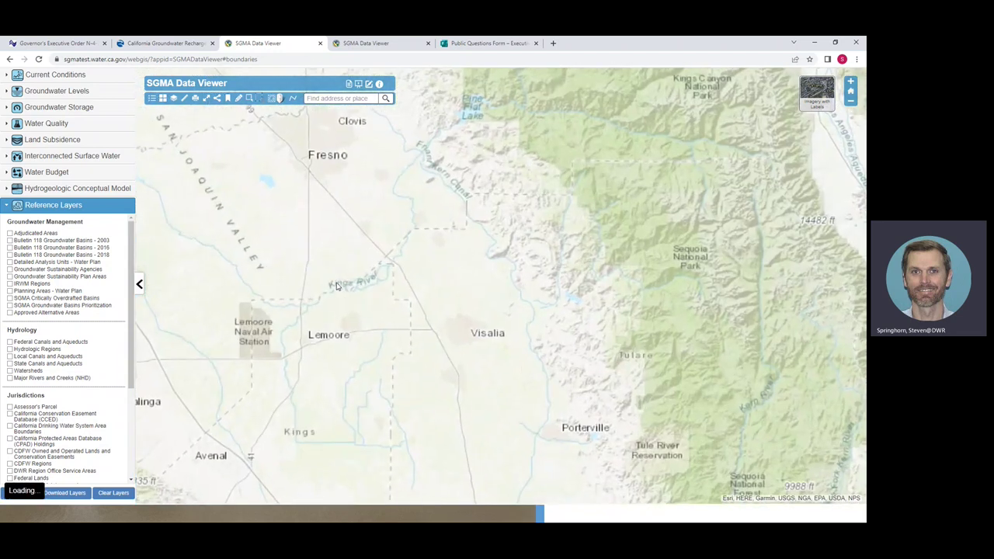
{"action": "scroll", "coordinate": [337, 286], "scroll_direction": "up", "scroll_amount": 2}
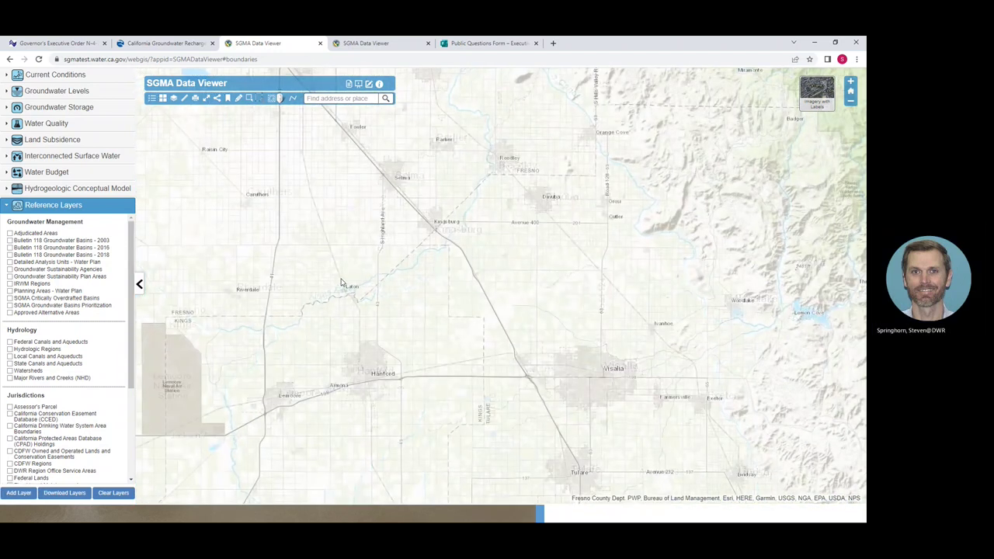
{"action": "scroll", "coordinate": [344, 278], "scroll_direction": "up", "scroll_amount": 3}
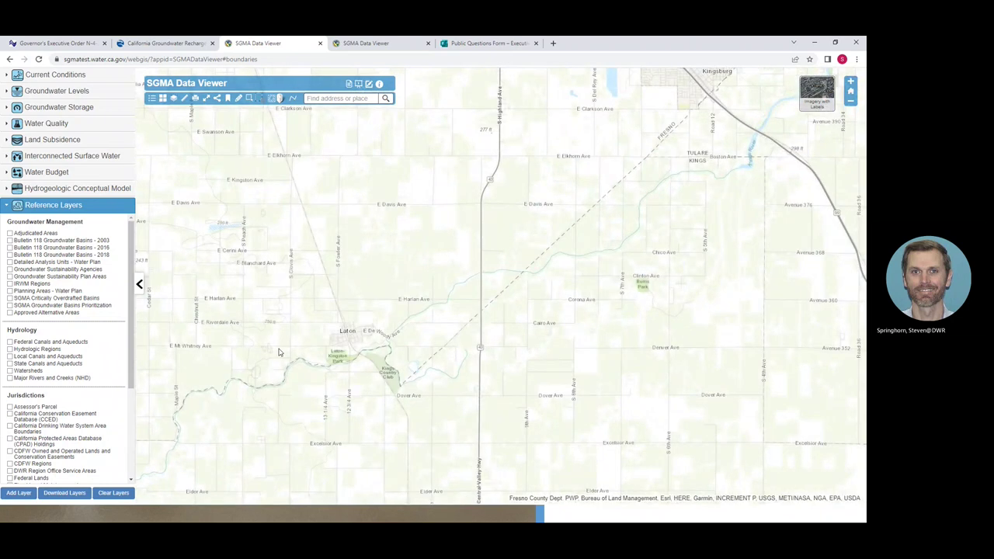
{"action": "left_click_drag", "start_coordinate": [277, 351], "coordinate": [315, 304]}
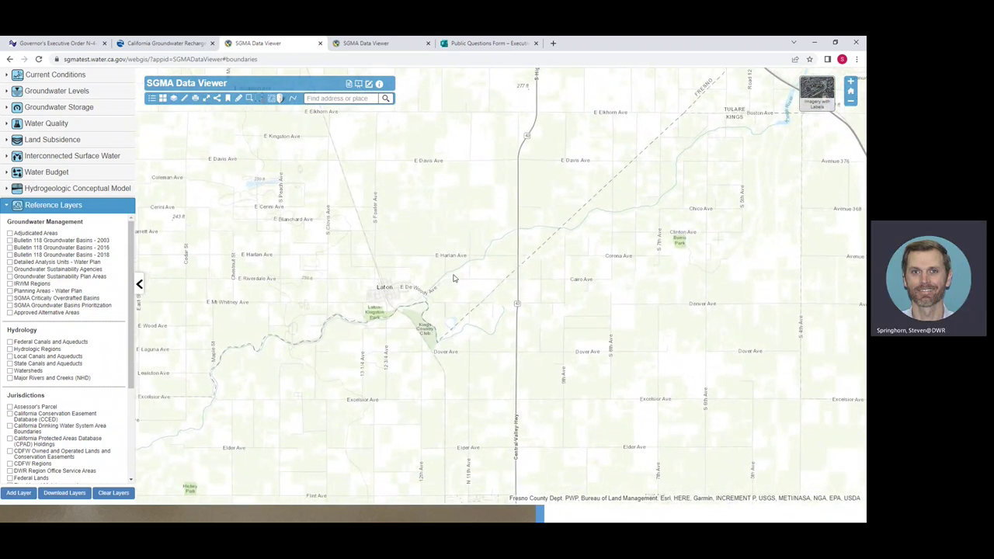
{"action": "left_click", "coordinate": [164, 102]}
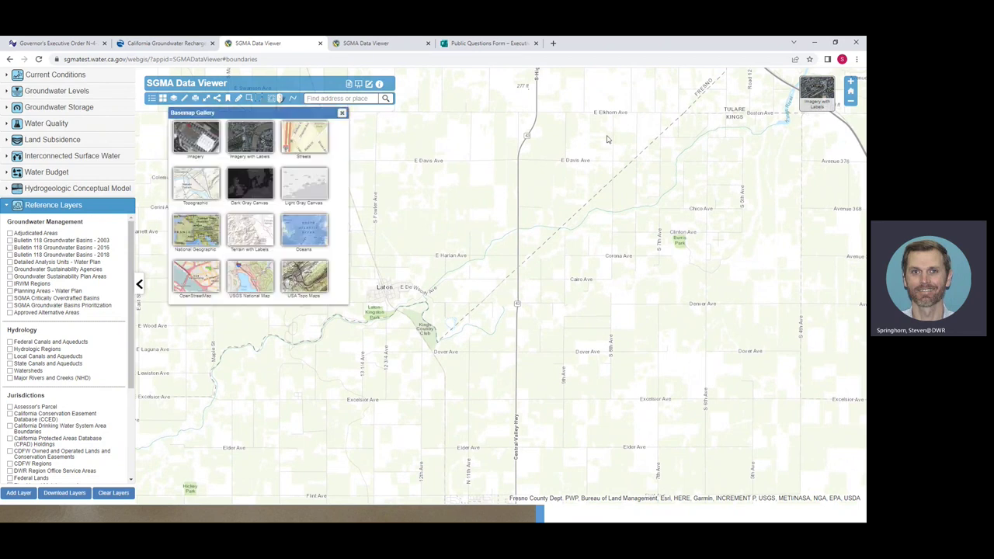
{"action": "left_click", "coordinate": [816, 94]}
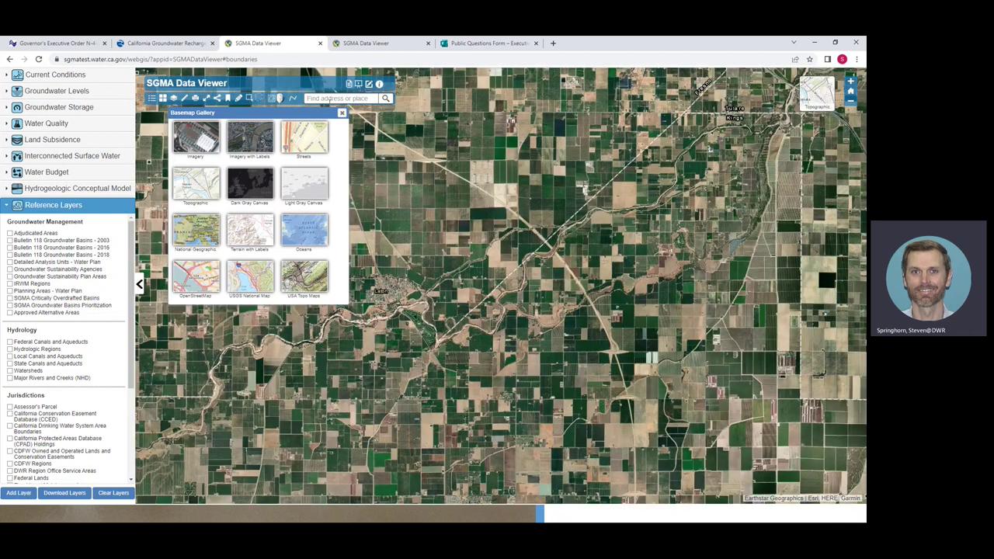
{"action": "left_click", "coordinate": [342, 113]}
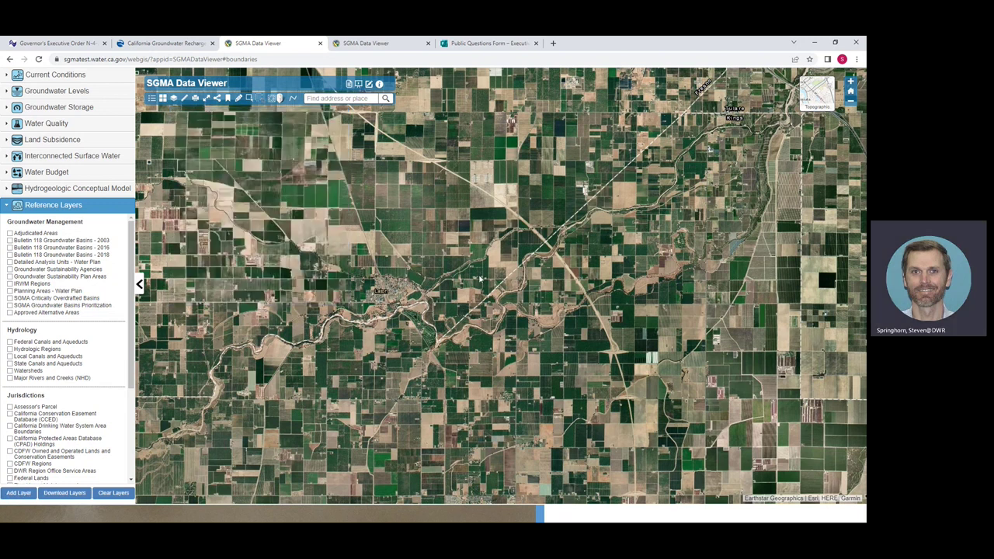
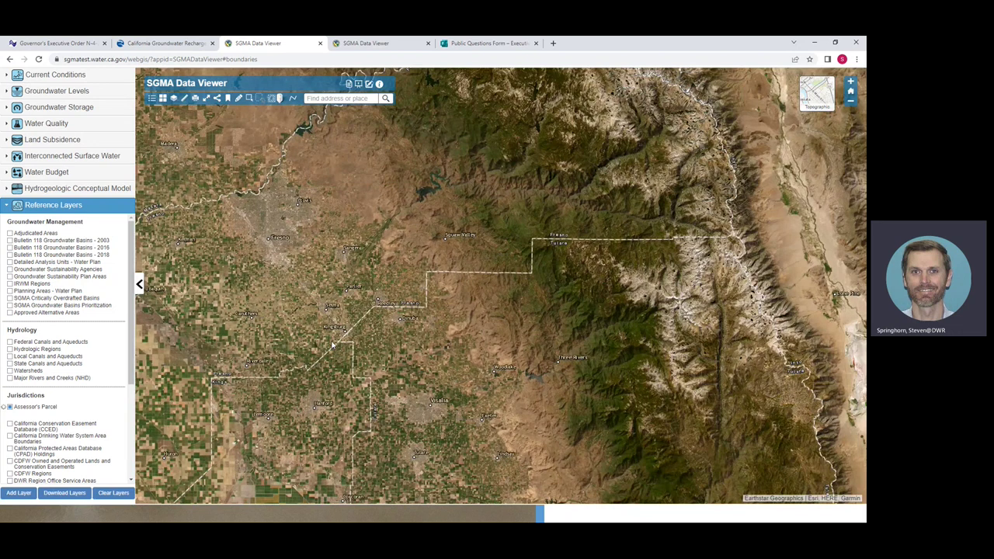
- Show the Assessor's Parcel and Major Rivers and Creeks (NHD) layers over the Kings River area southwest of Kingsburg
{"action": "scroll", "coordinate": [326, 358], "scroll_direction": "up", "scroll_amount": 5}
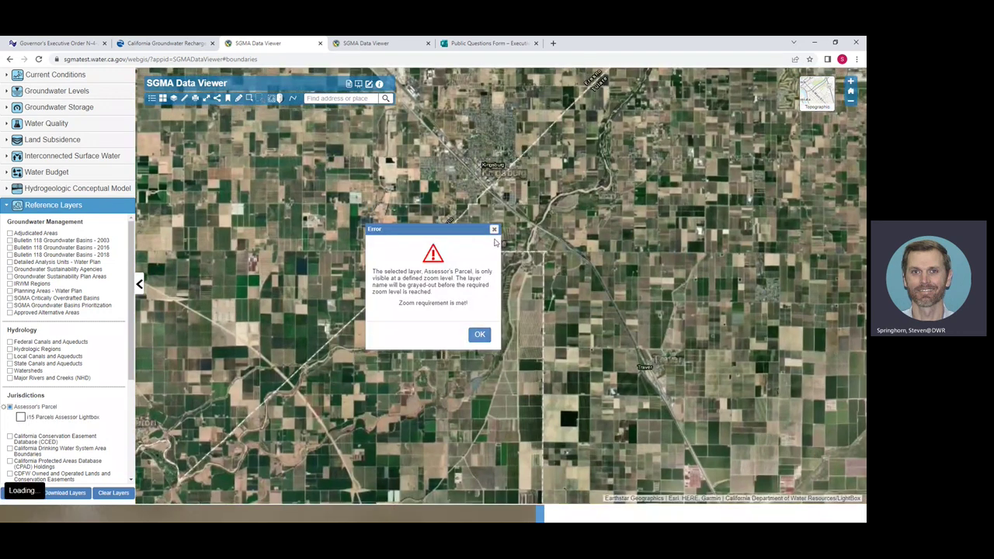
{"action": "left_click_drag", "start_coordinate": [260, 386], "coordinate": [320, 356]}
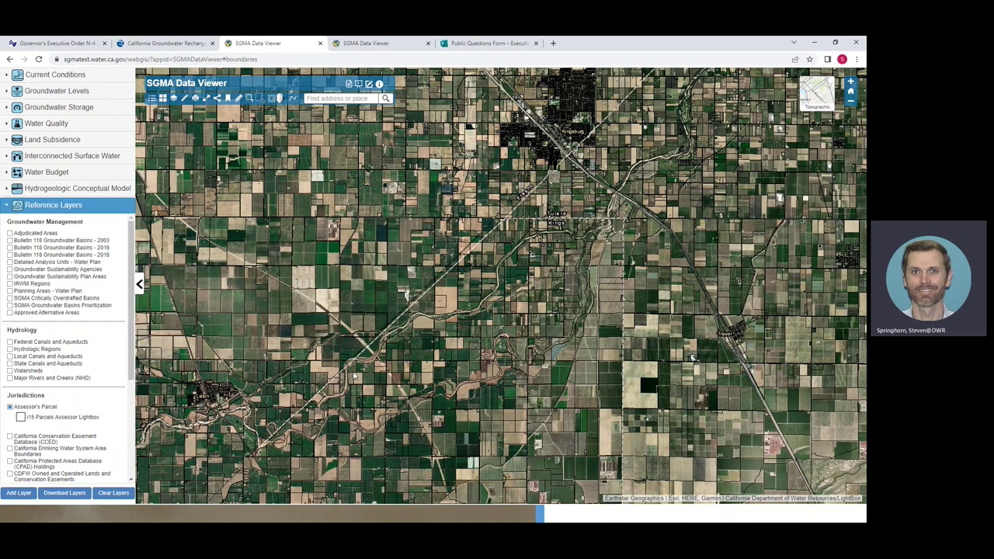
{"action": "scroll", "coordinate": [353, 377], "scroll_direction": "up", "scroll_amount": 1}
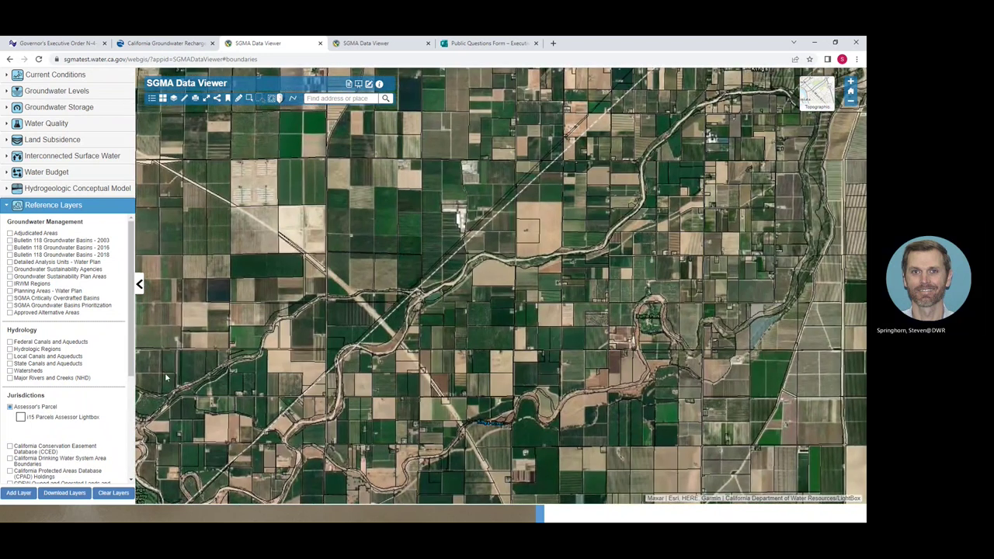
{"action": "left_click", "coordinate": [10, 379]}
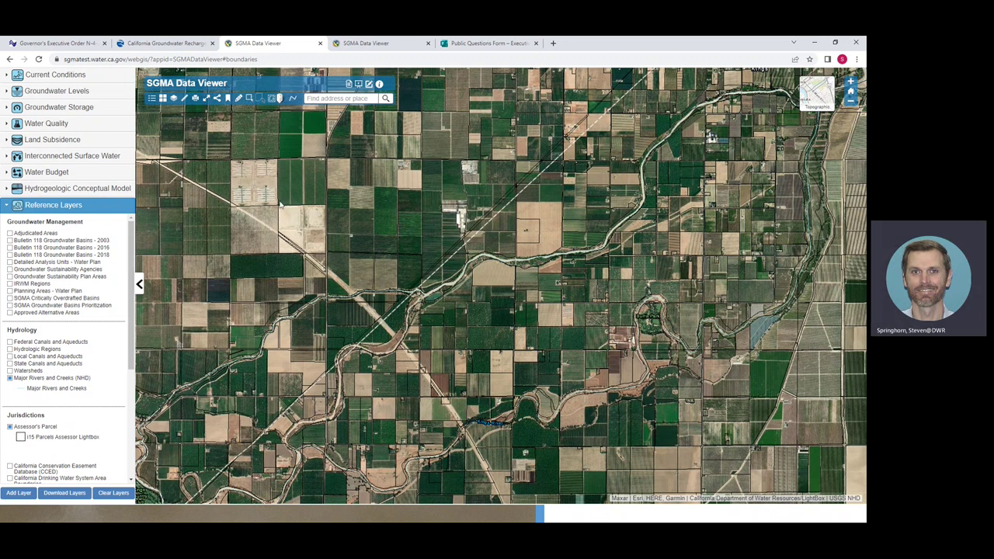
- Query the elevation and coordinates of a point on the river channel, highlight its latitude and longitude, and close the results
{"action": "left_click", "coordinate": [281, 98]}
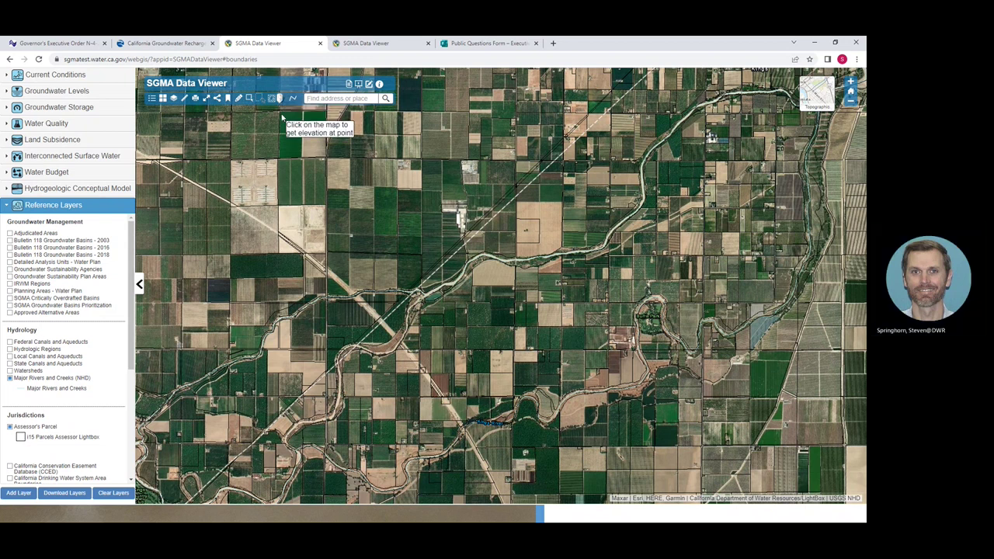
{"action": "left_click", "coordinate": [354, 296]}
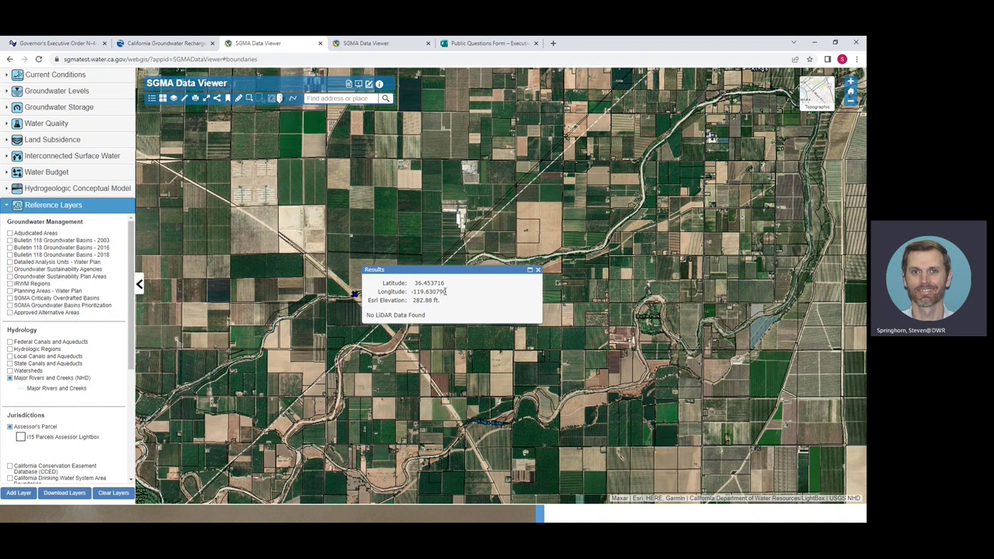
{"action": "left_click_drag", "start_coordinate": [446, 294], "coordinate": [413, 283]}
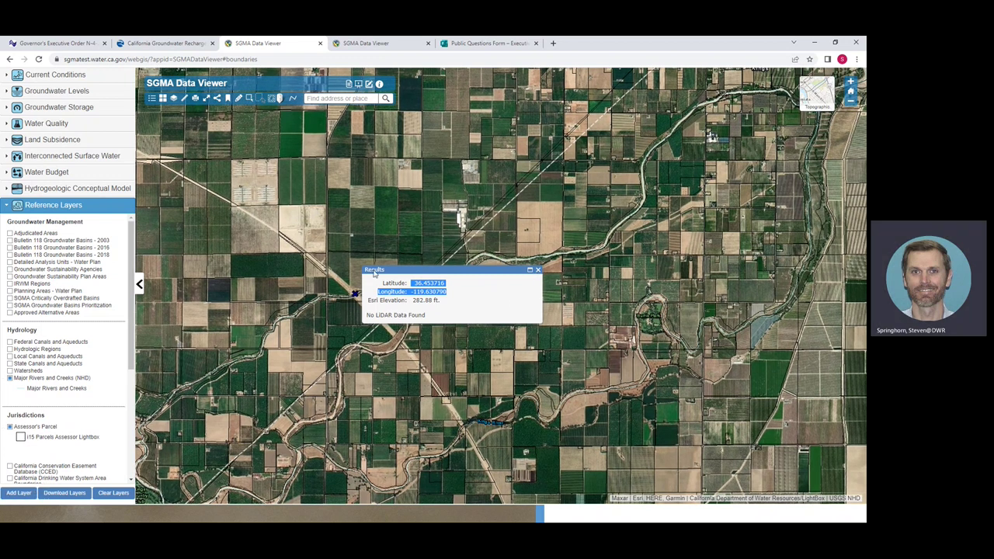
{"action": "left_click", "coordinate": [537, 270]}
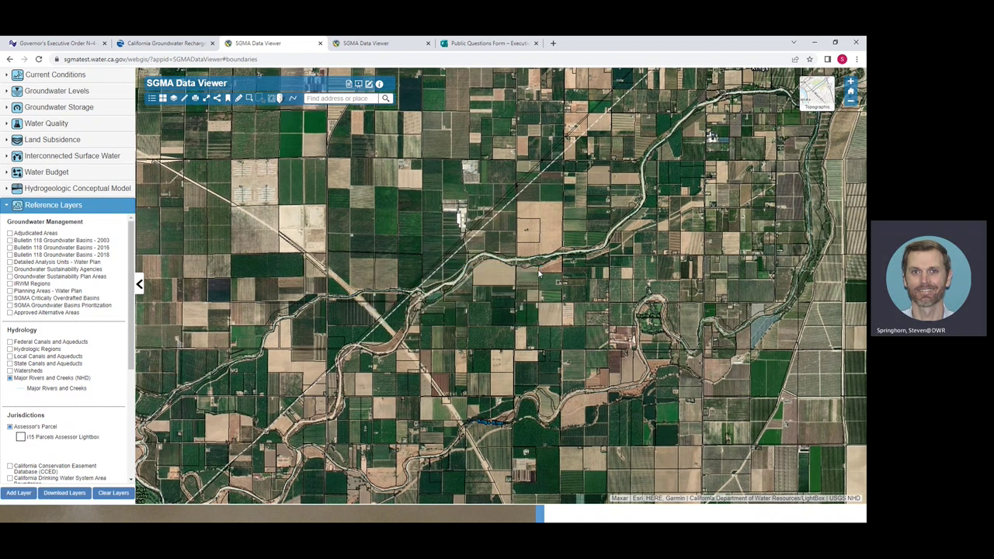
- Query the elevation at a second point slightly farther east along the same channel and close the results
{"action": "left_click", "coordinate": [281, 98]}
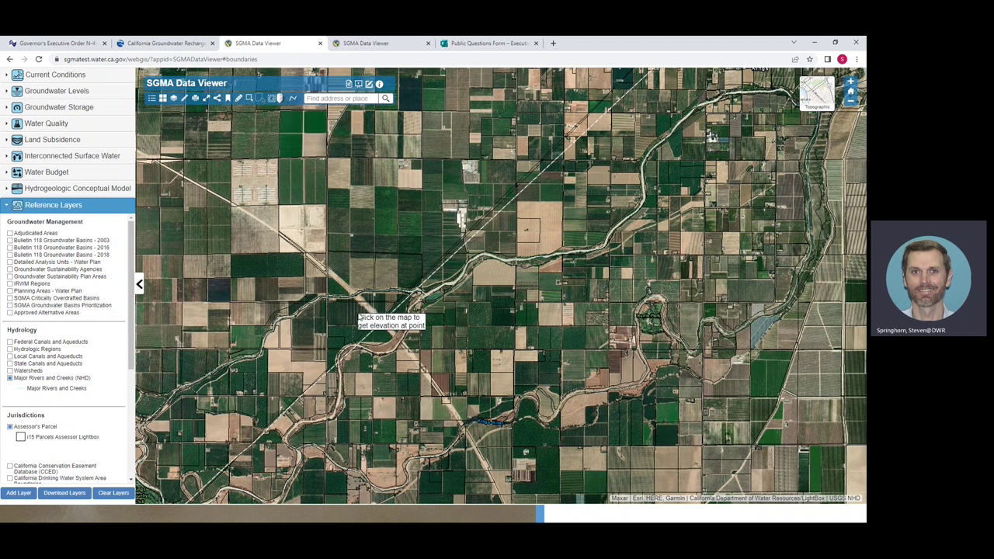
{"action": "left_click", "coordinate": [366, 293]}
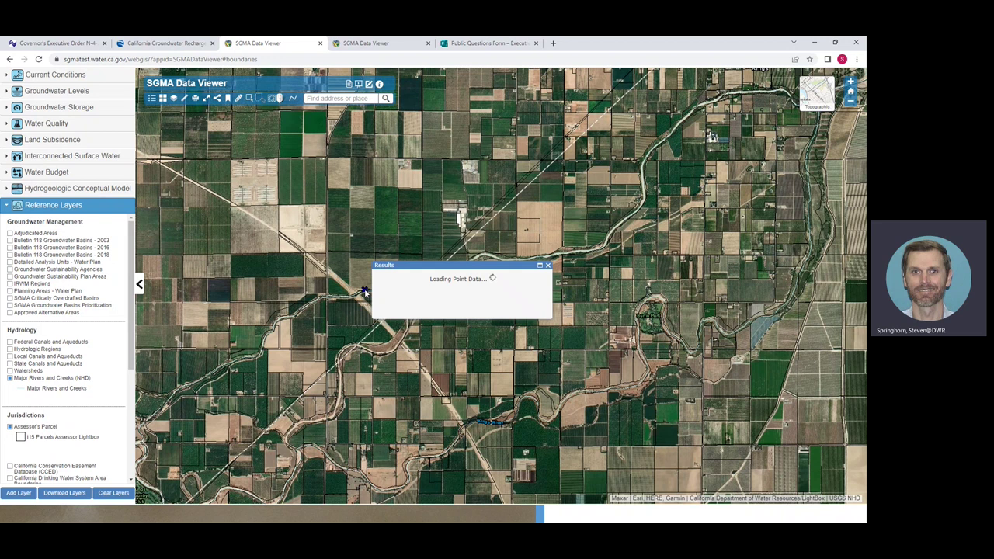
{"action": "left_click", "coordinate": [548, 266]}
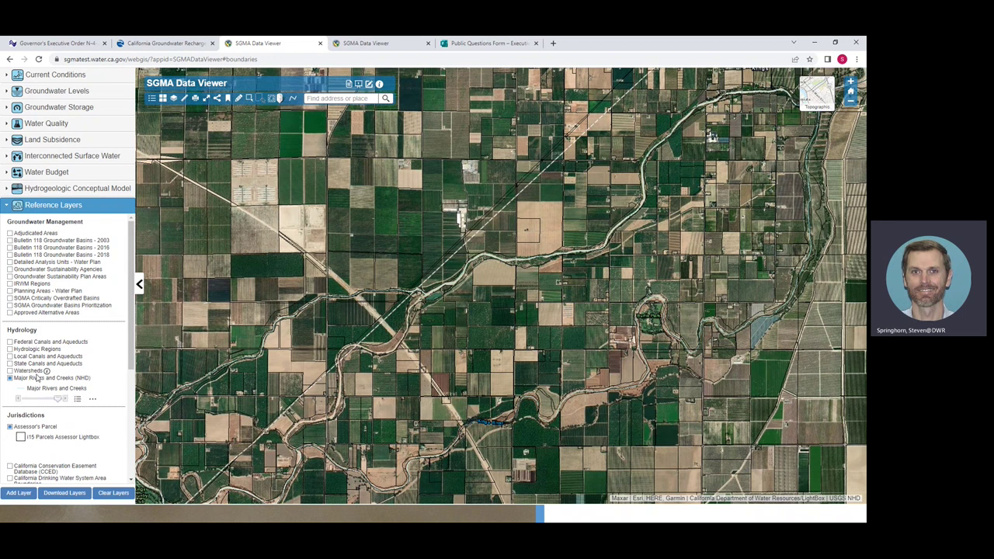
- Look up the assessor's parcel just north of the queried channel points and highlight its TAXAPN value
{"action": "scroll", "coordinate": [38, 376], "scroll_direction": "down", "scroll_amount": 2}
{"action": "left_click", "coordinate": [21, 278]}
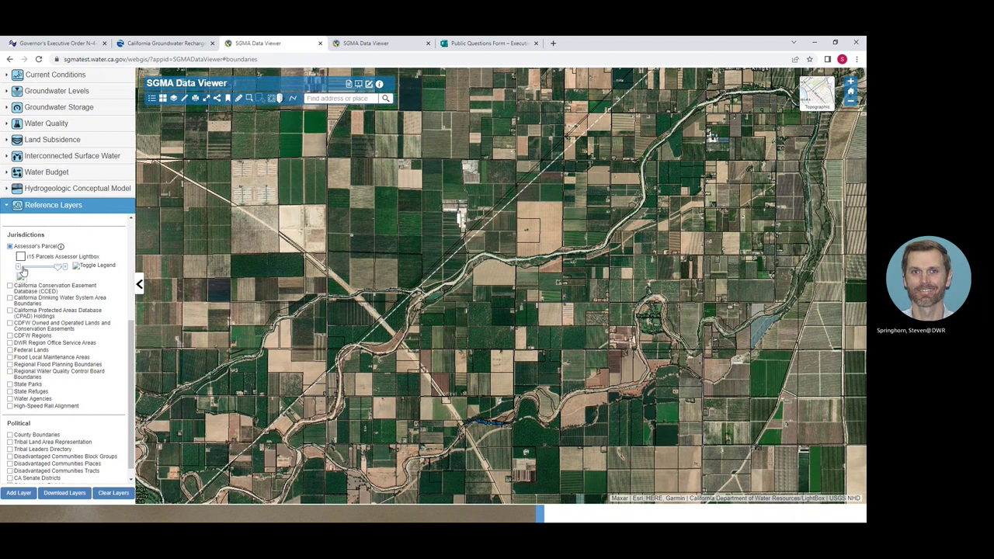
{"action": "left_click", "coordinate": [27, 284]}
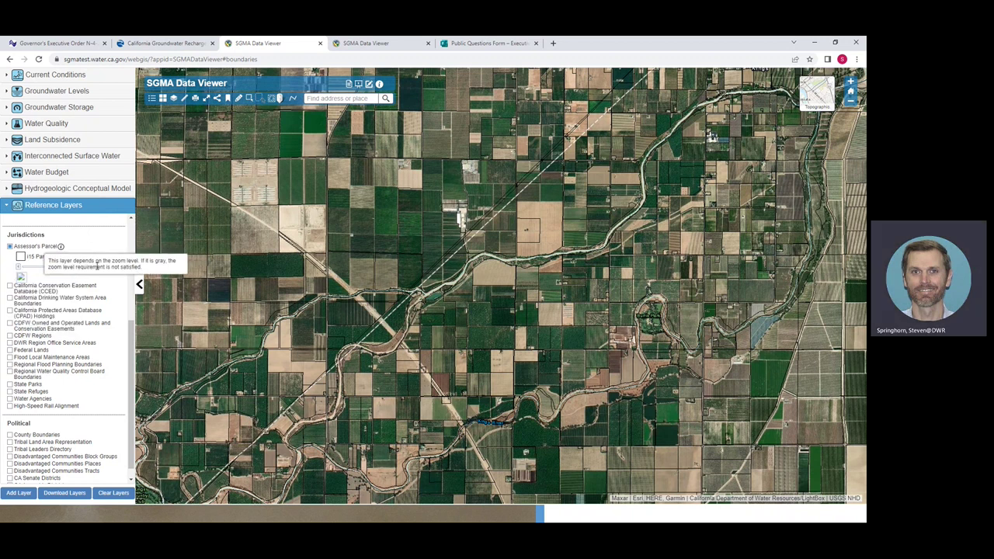
{"action": "left_click", "coordinate": [358, 278]}
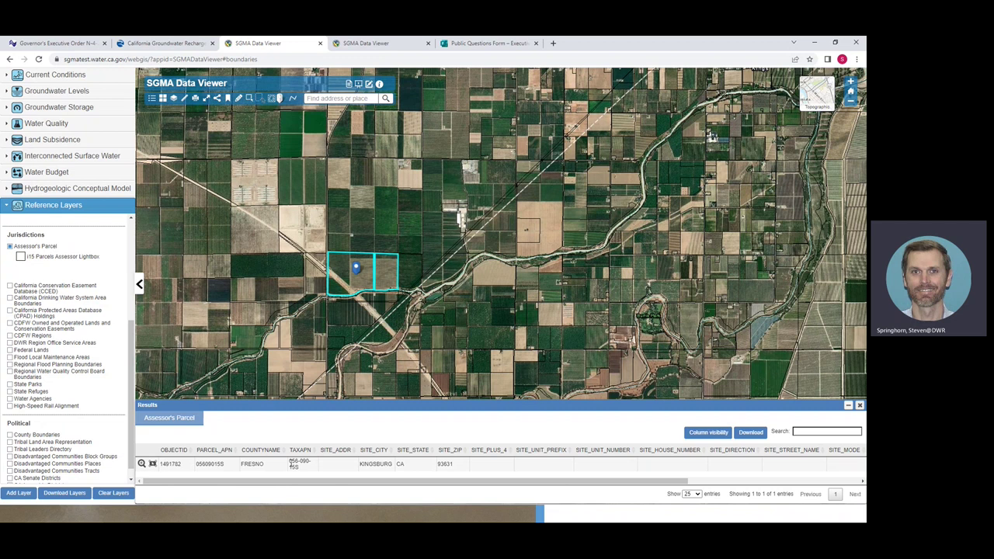
{"action": "left_click_drag", "start_coordinate": [291, 462], "coordinate": [306, 469]}
- Look up the neighbouring parcel to the west and the bare-soil parcel north of it, and highlight the latter's TAXAPN value
{"action": "left_click", "coordinate": [317, 280]}
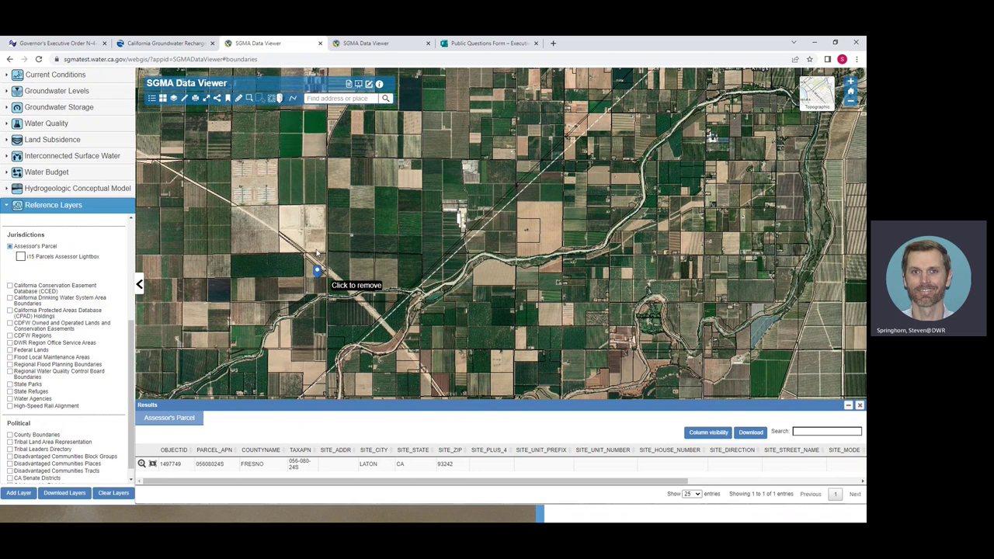
{"action": "left_click", "coordinate": [316, 236]}
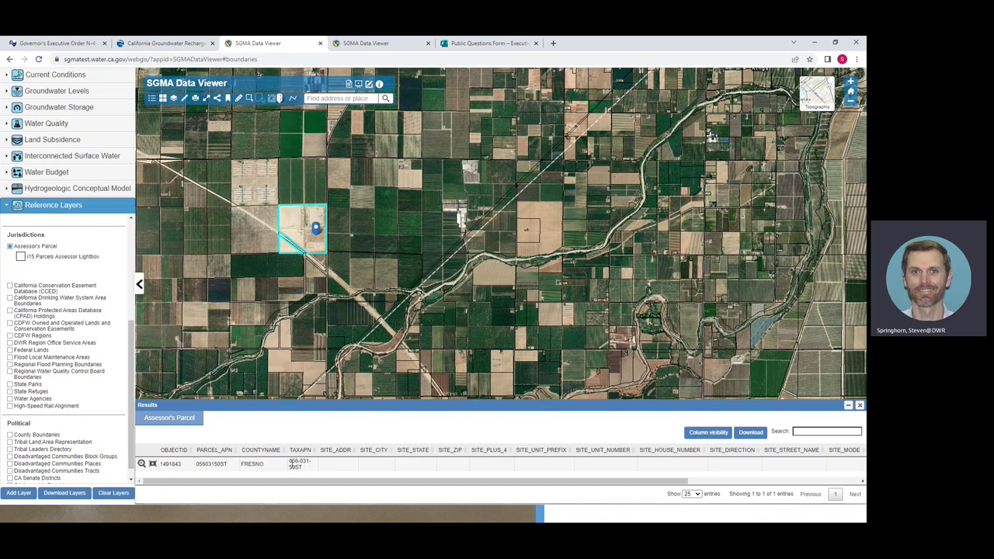
{"action": "left_click_drag", "start_coordinate": [291, 463], "coordinate": [308, 469]}
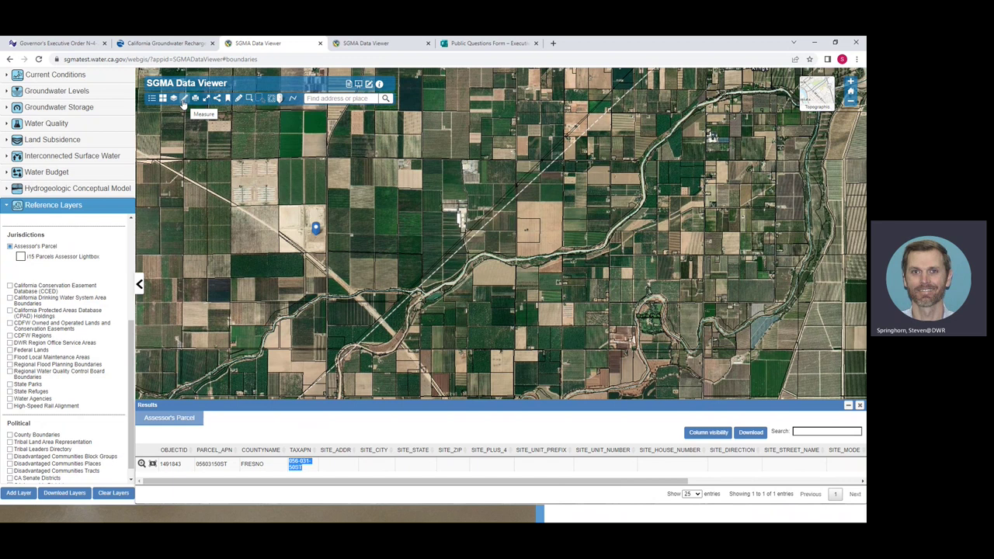
- Measure the area of the bare-soil parcel in acres by outlining its corners, and close the measurement
{"action": "left_click", "coordinate": [183, 99]}
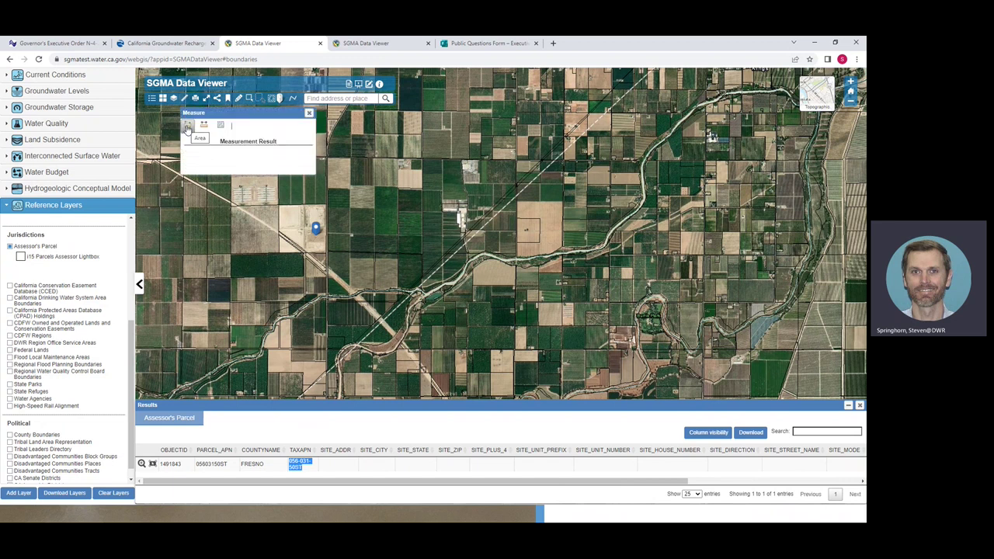
{"action": "left_click", "coordinate": [188, 126]}
{"action": "left_click", "coordinate": [256, 125]}
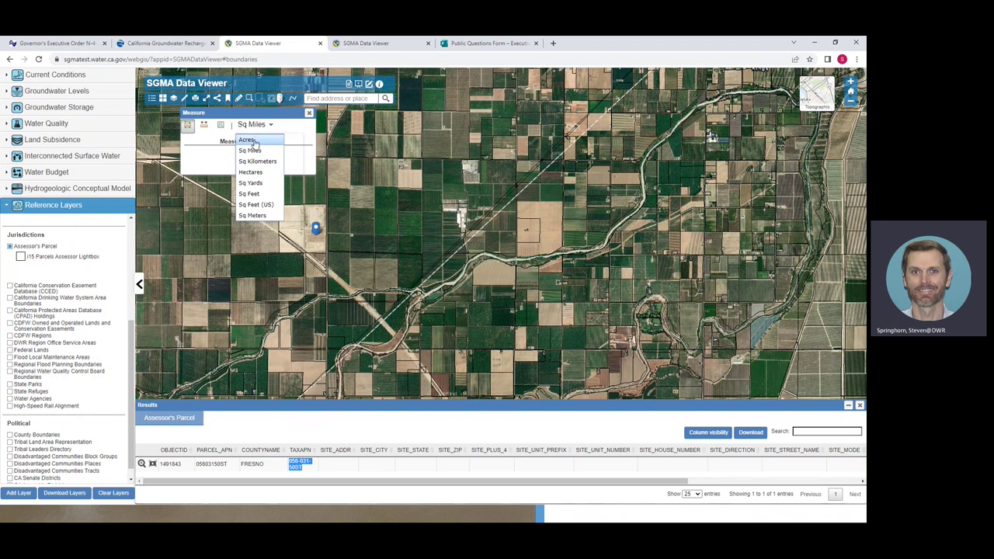
{"action": "left_click", "coordinate": [247, 140]}
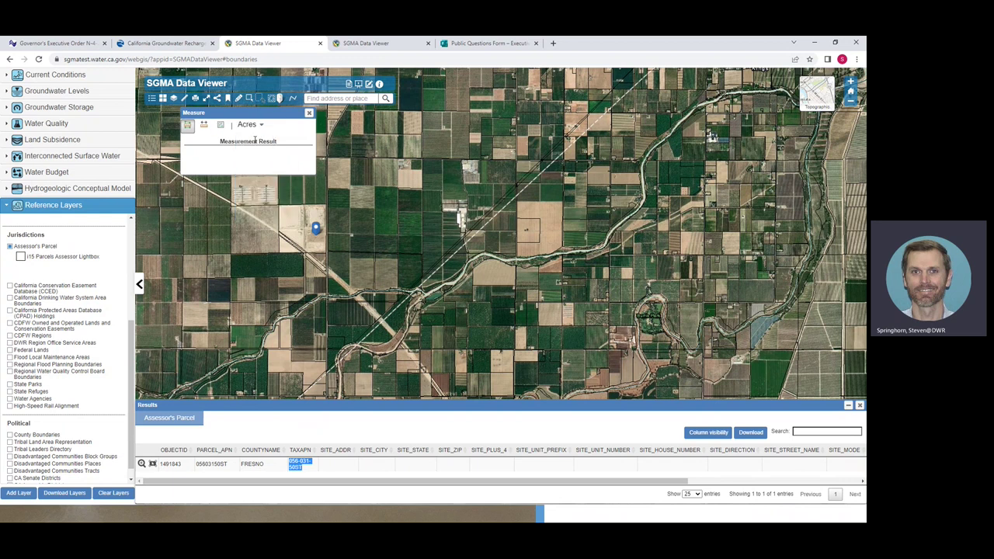
{"action": "left_click", "coordinate": [280, 208]}
{"action": "left_click", "coordinate": [282, 234]}
{"action": "left_click", "coordinate": [307, 255]}
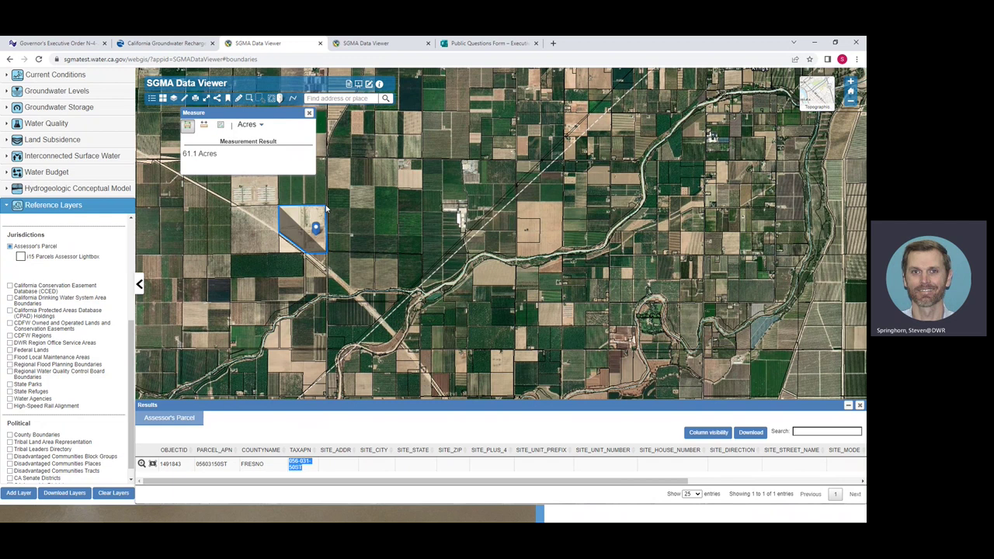
{"action": "left_click", "coordinate": [326, 208]}
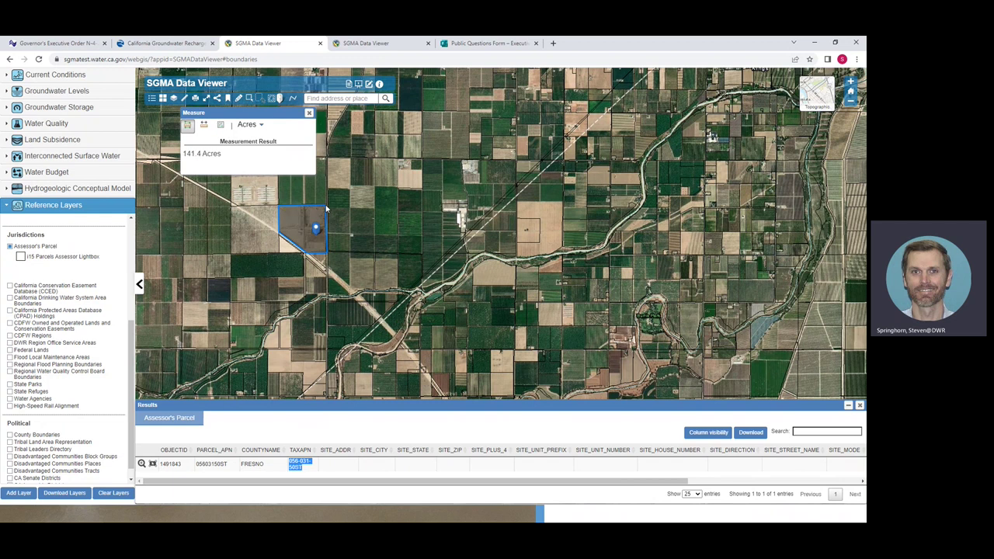
{"action": "double_click", "coordinate": [285, 227]}
{"action": "left_click", "coordinate": [310, 114]}
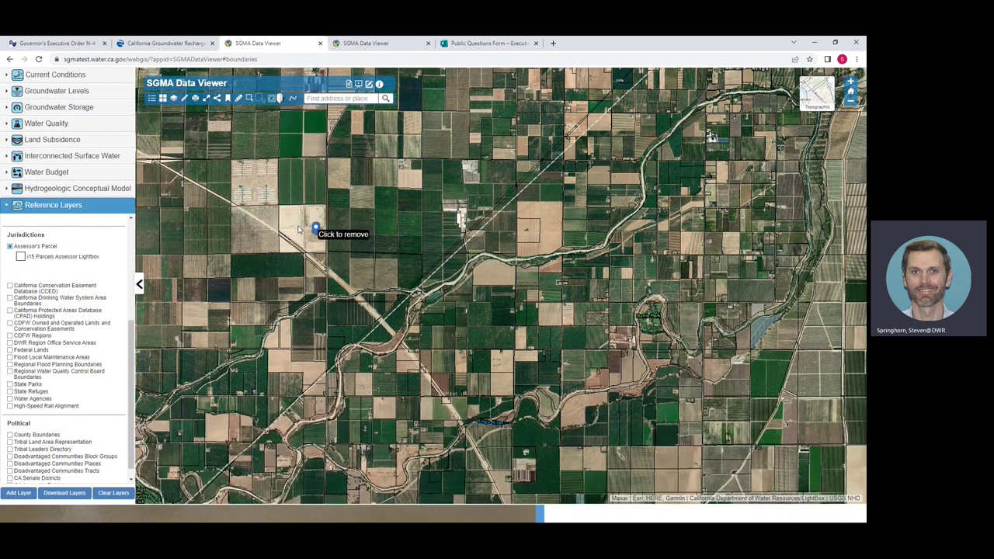
- Look up the assessor's records for the bare-soil parcel and its neighbours, including the dark green parcel to the southwest, ending on the bare-soil parcel
{"action": "left_click", "coordinate": [312, 223]}
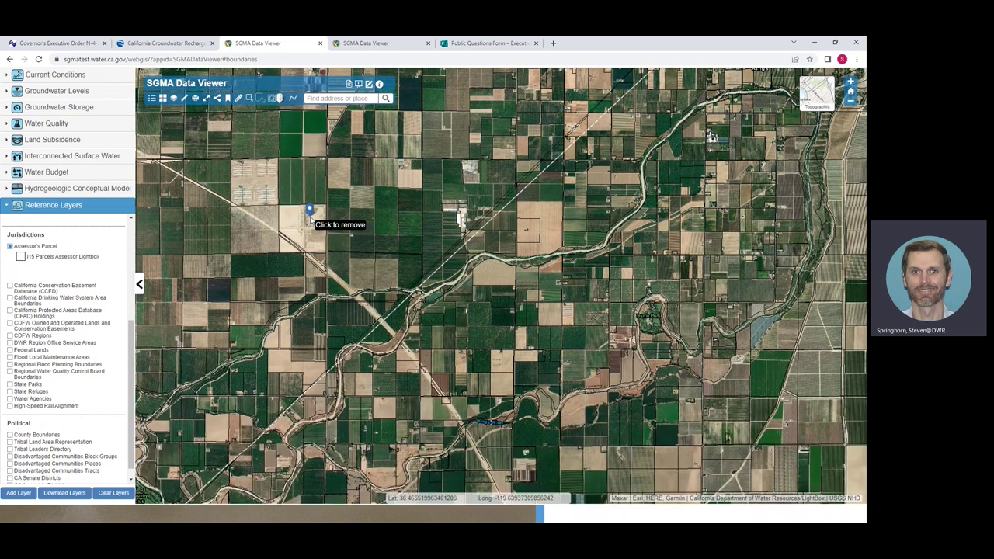
{"action": "left_click", "coordinate": [338, 242]}
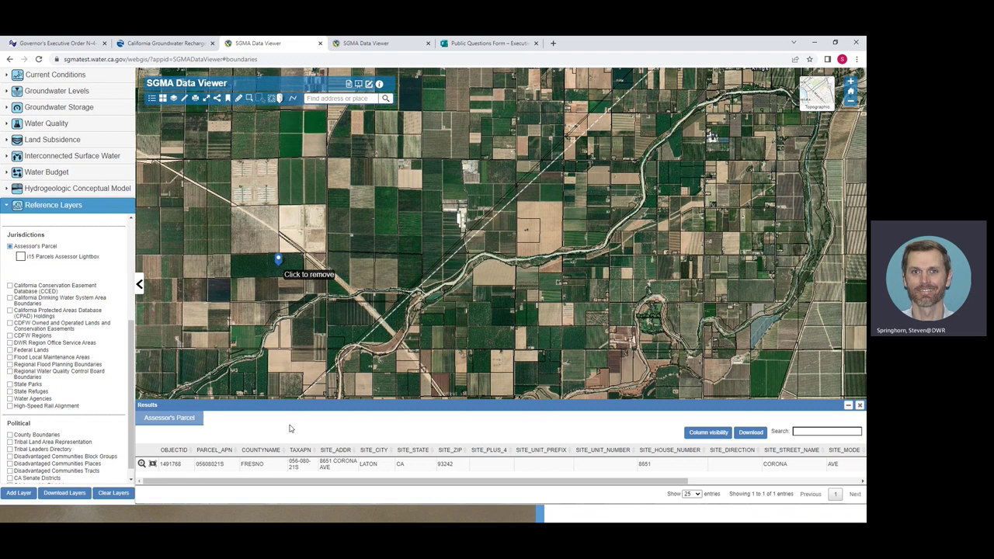
{"action": "left_click", "coordinate": [279, 269]}
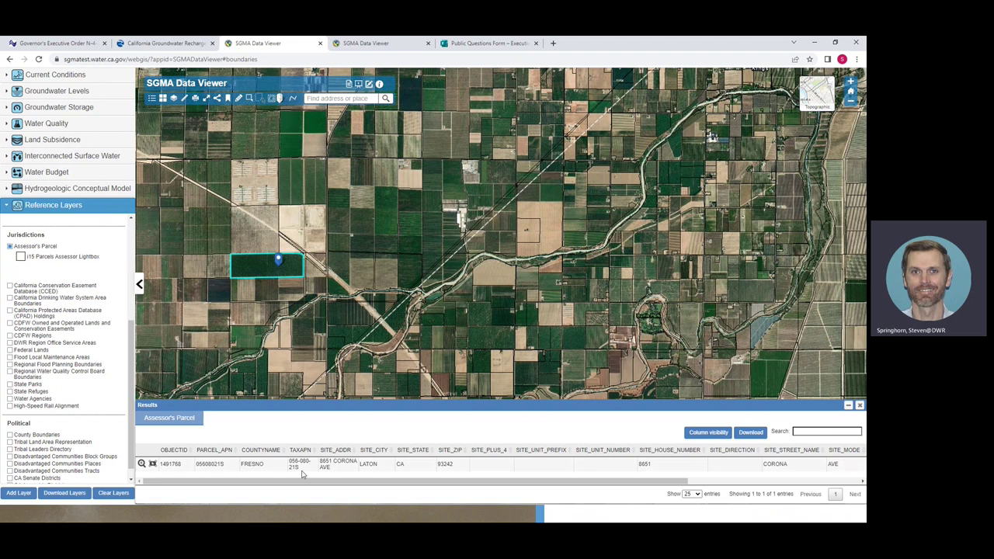
{"action": "left_click", "coordinate": [314, 219]}
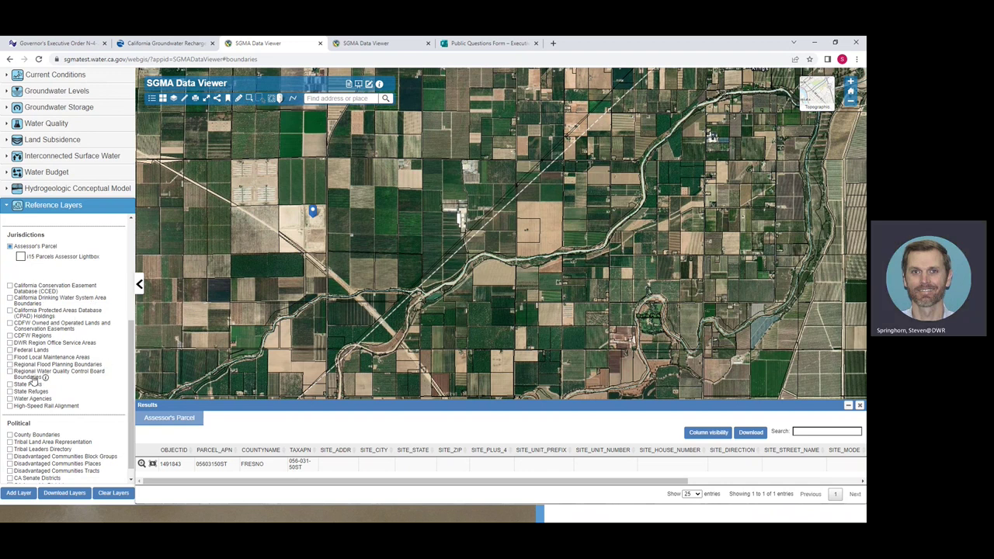
- Show the Groundwater Sustainability Agencies layer and look up the agency record covering the bare-soil parcel
{"action": "scroll", "coordinate": [33, 381], "scroll_direction": "up", "scroll_amount": 5}
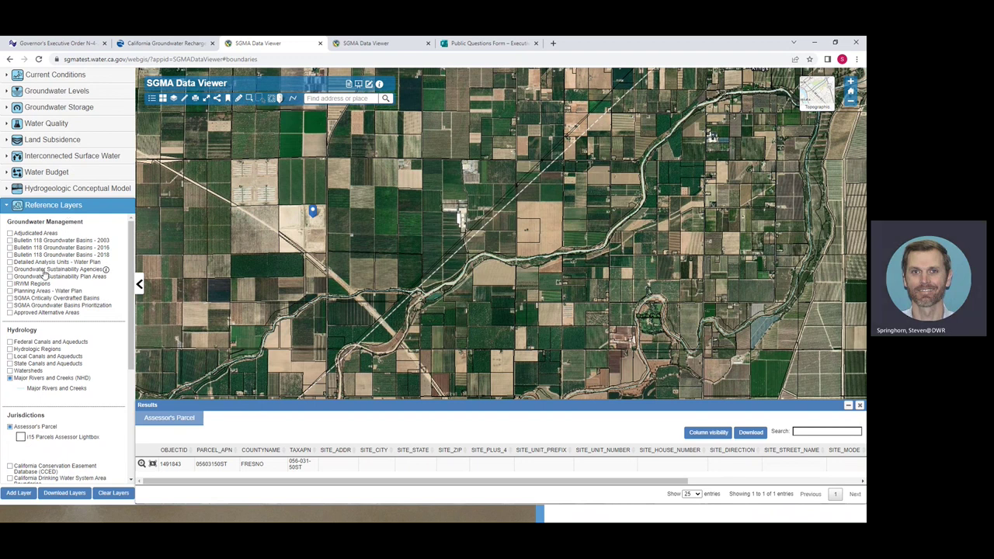
{"action": "left_click", "coordinate": [10, 270]}
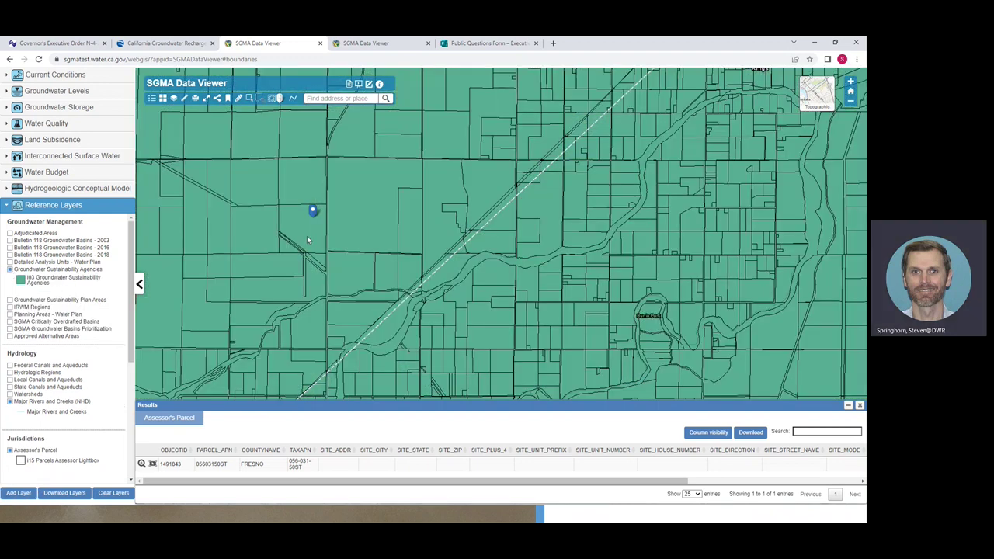
{"action": "left_click", "coordinate": [310, 233]}
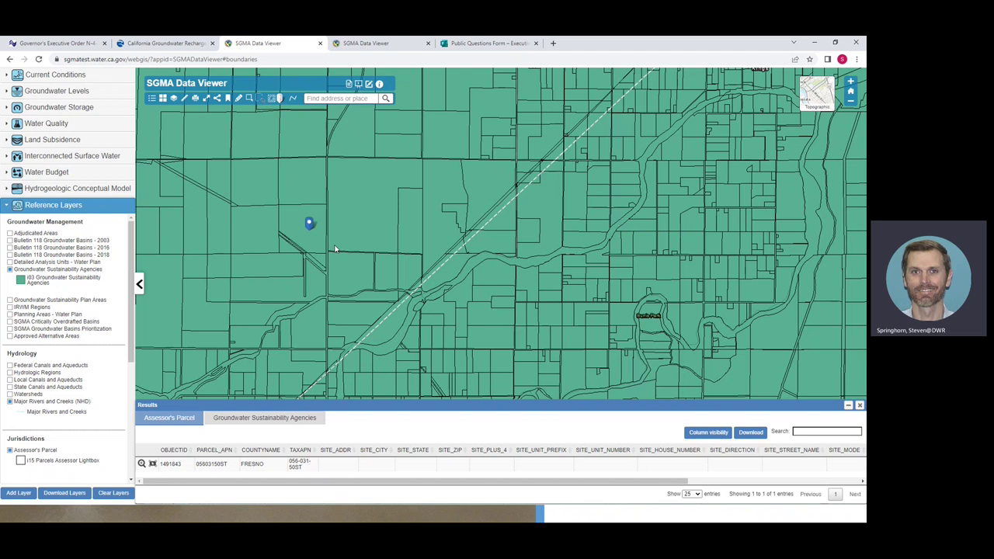
{"action": "left_click", "coordinate": [250, 420]}
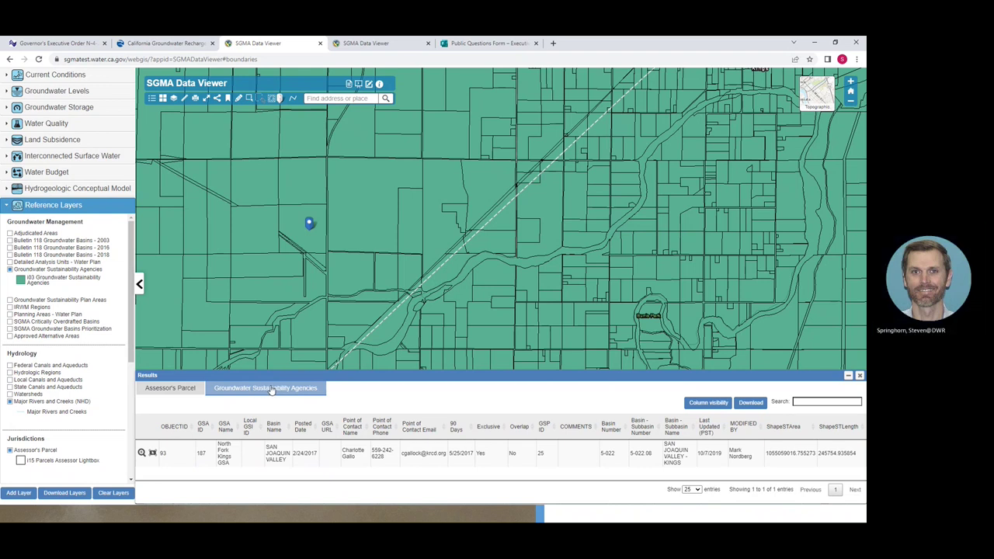
{"action": "left_click", "coordinate": [222, 449]}
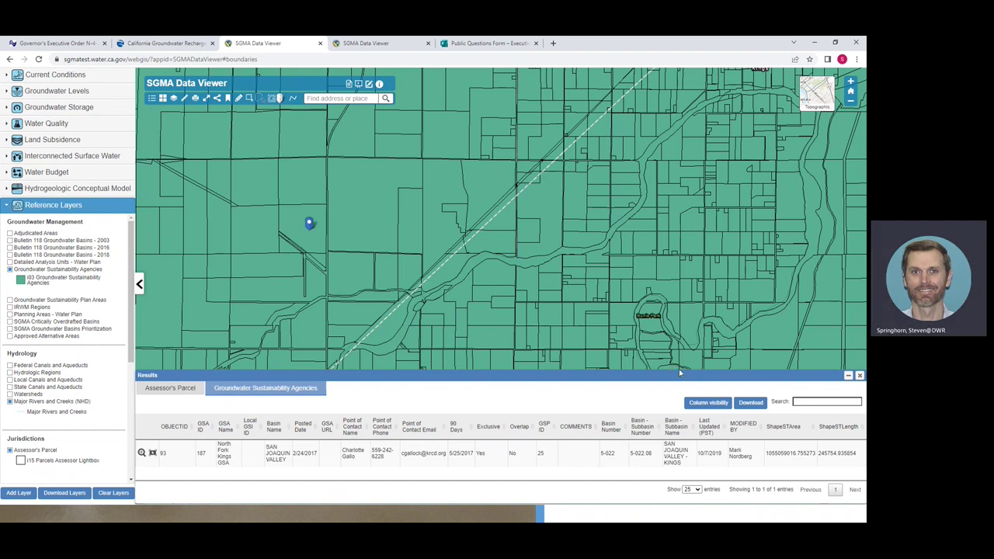
- Close the query results and hide the Groundwater Sustainability Agencies layer
{"action": "left_click", "coordinate": [858, 375]}
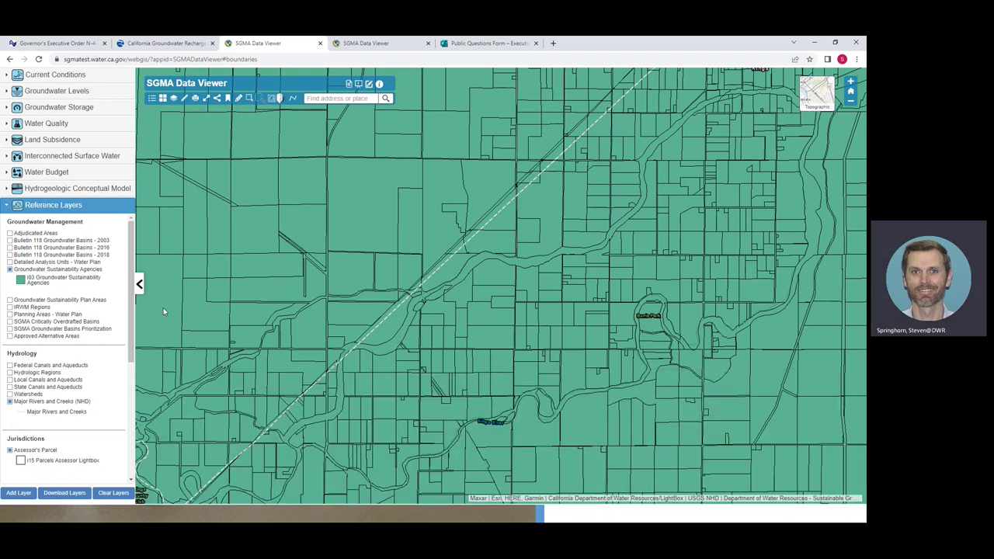
{"action": "mouse_move", "coordinate": [36, 288]}
{"action": "left_click", "coordinate": [10, 270]}
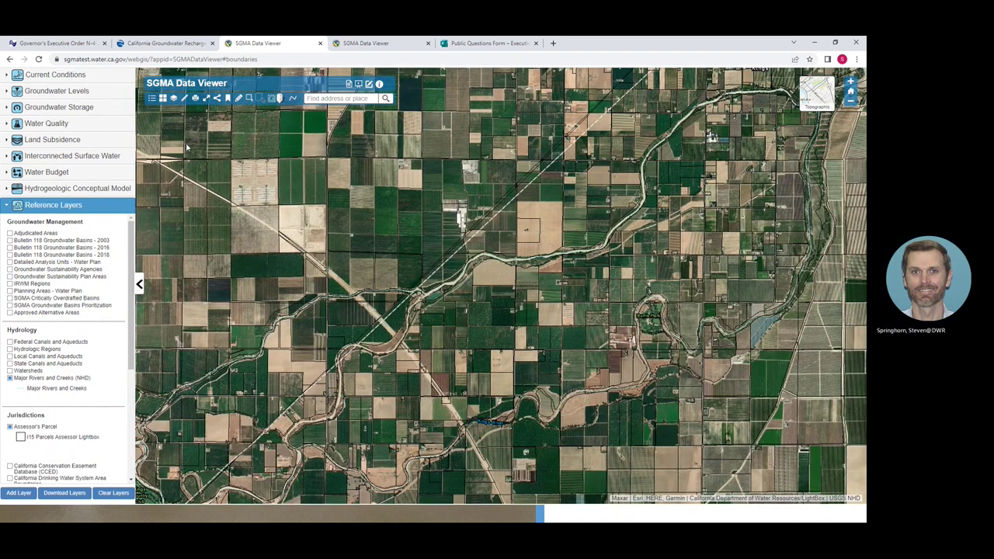
- Draw a small circle on the river channel southeast of the bare-soil parcel, where the diagonal strip crosses it, to mark the diversion point
{"action": "left_click", "coordinate": [236, 101]}
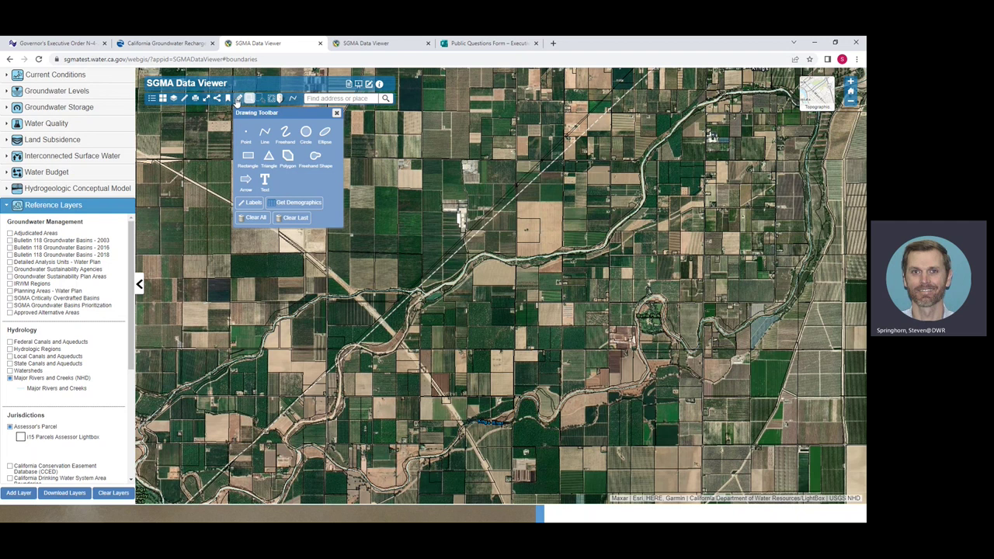
{"action": "left_click", "coordinate": [290, 135]}
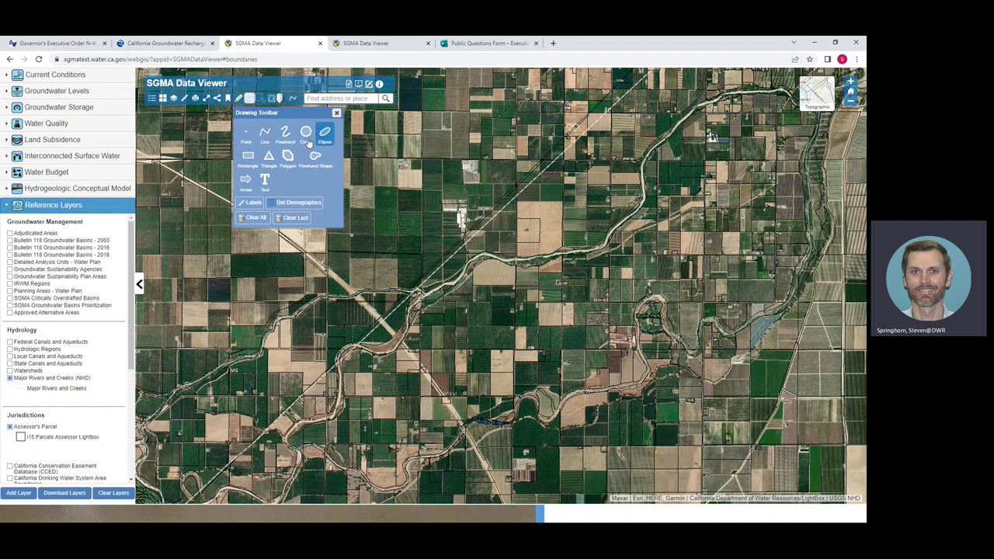
{"action": "left_click", "coordinate": [307, 140]}
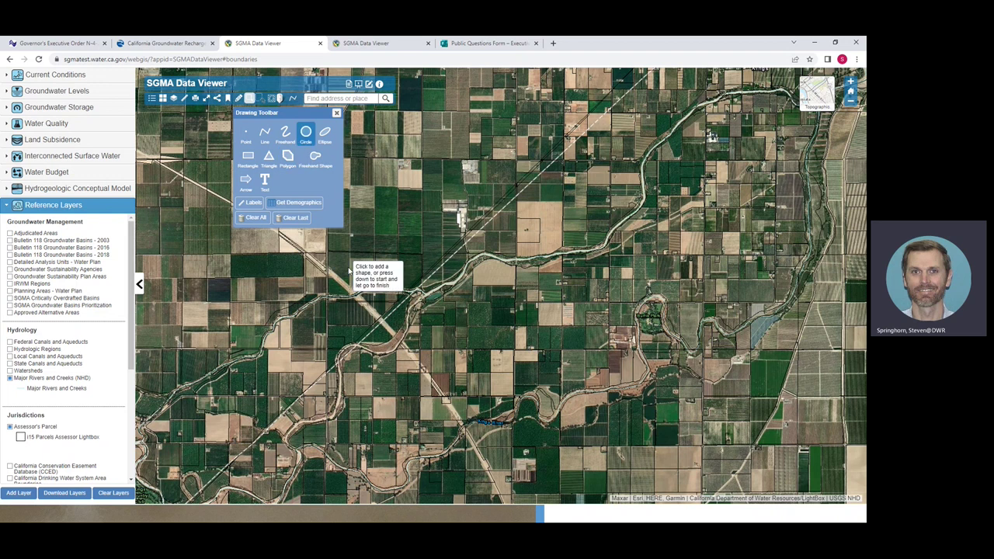
{"action": "left_click", "coordinate": [358, 293]}
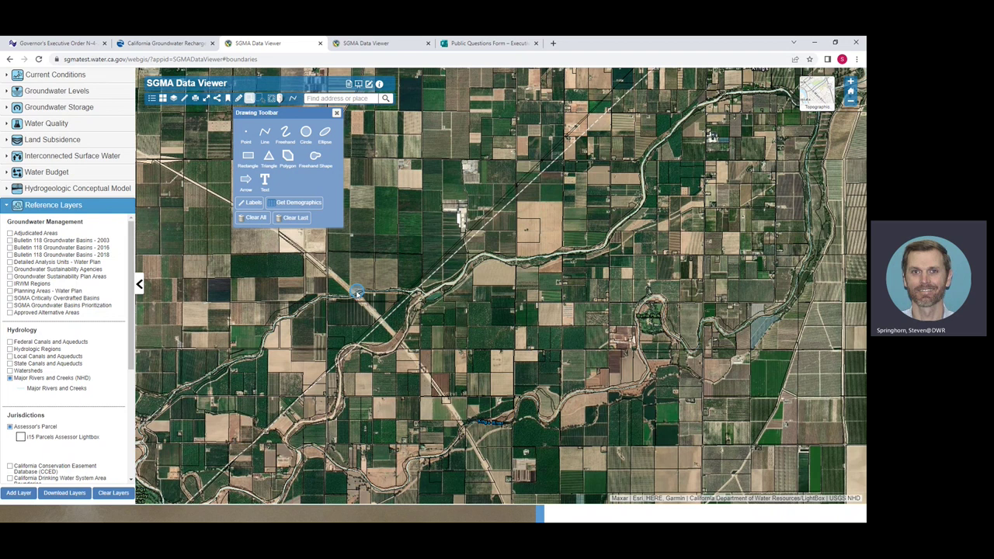
- Add the text label "Point of Diversion" to the map just above the circle
{"action": "left_click", "coordinate": [265, 181]}
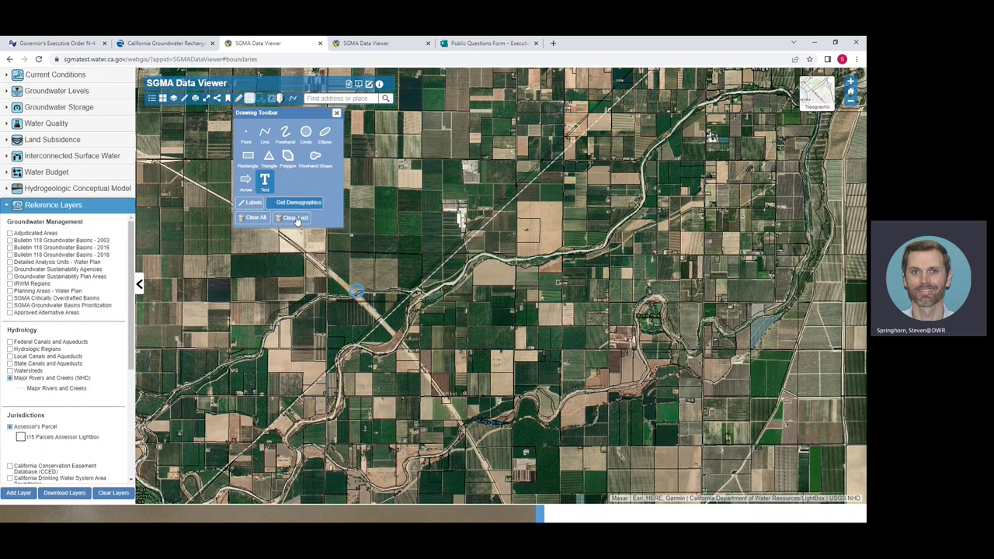
{"action": "left_click", "coordinate": [357, 262]}
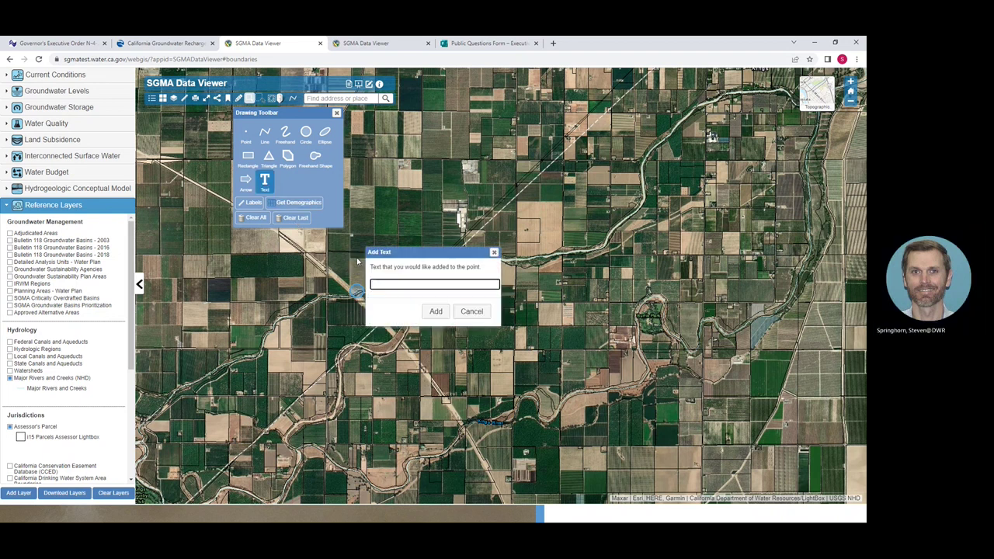
{"action": "type", "text": "Point of"}
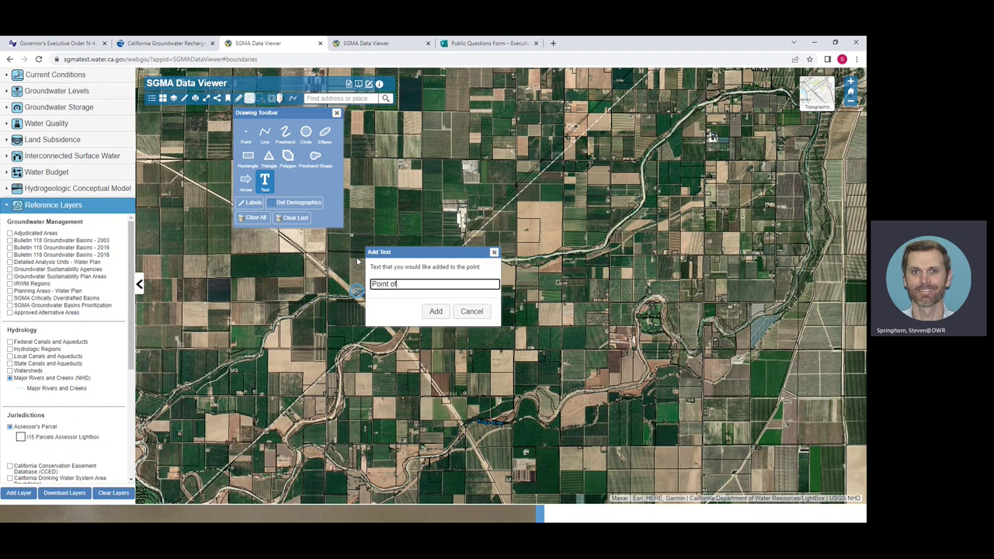
{"action": "type", "text": " Diversion"}
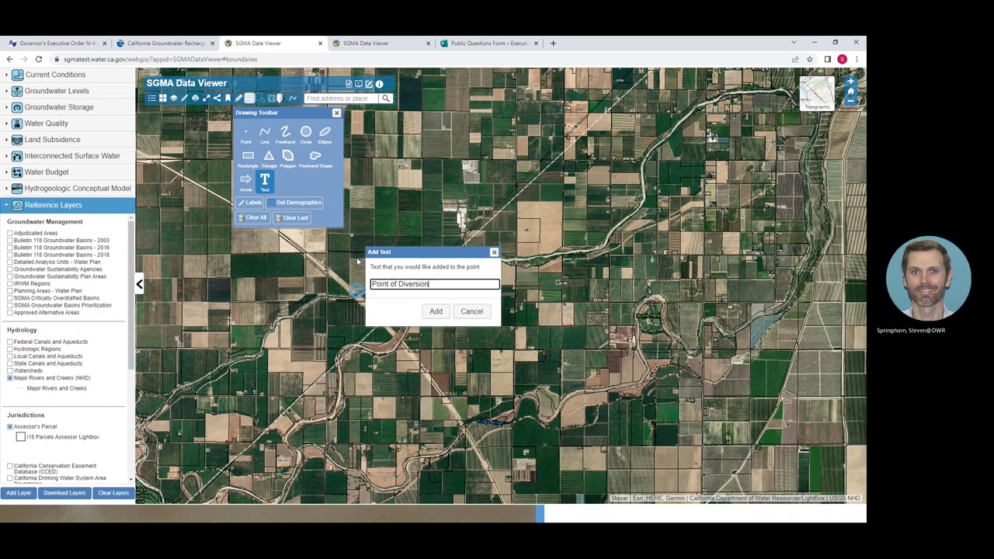
{"action": "left_click", "coordinate": [436, 312]}
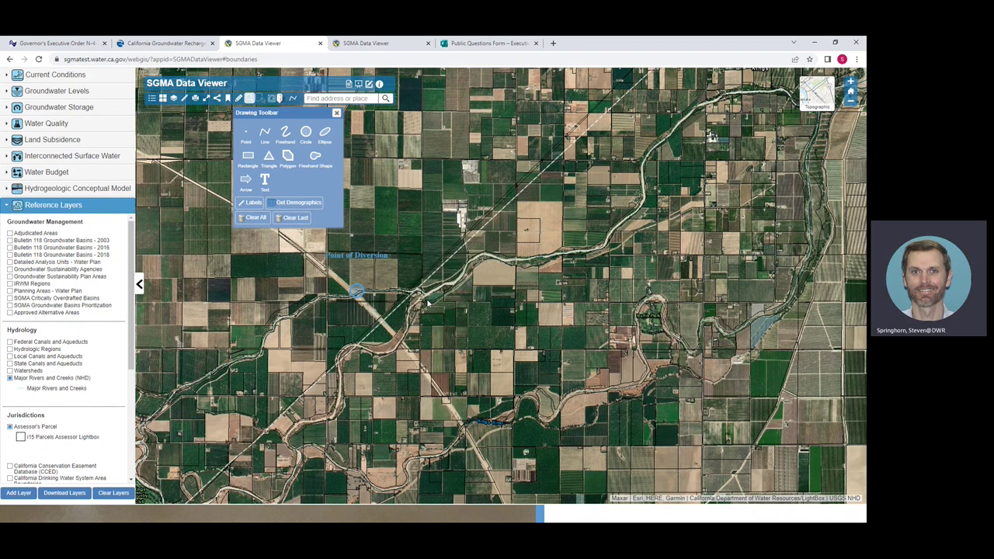
- Move the "Point of Diversion" label closer to the circle on its northeast side and change its colour to D83210
{"action": "left_click", "coordinate": [364, 258]}
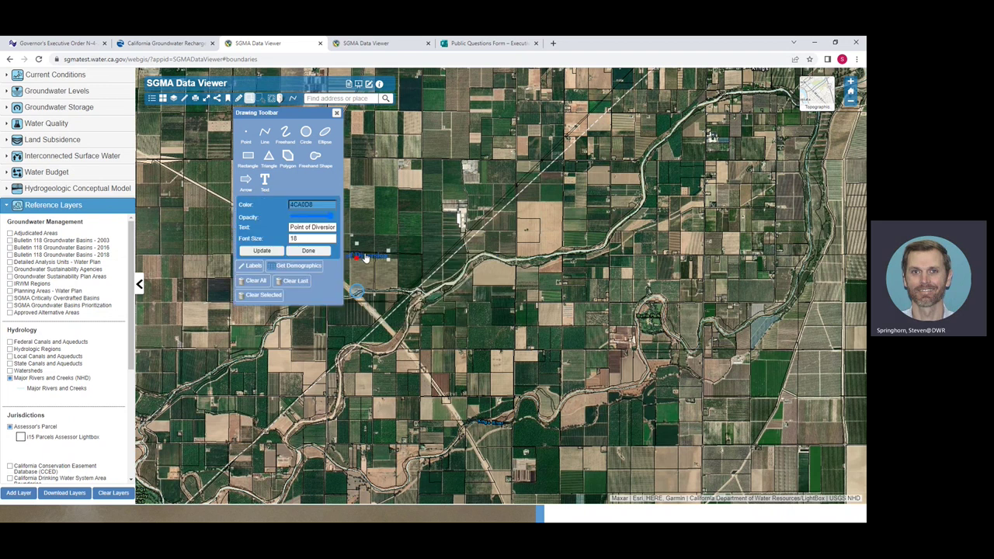
{"action": "left_click_drag", "start_coordinate": [366, 262], "coordinate": [396, 275]}
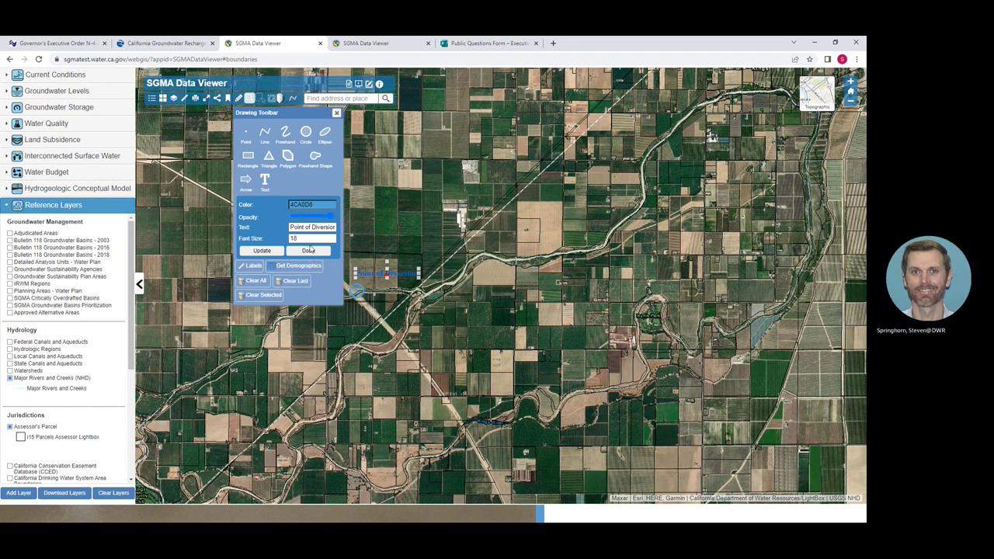
{"action": "left_click", "coordinate": [295, 227]}
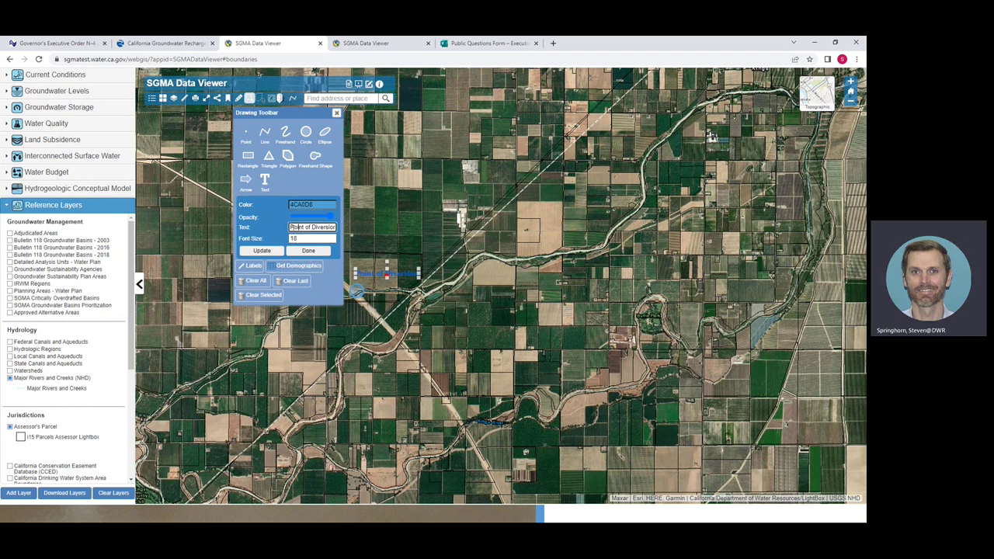
{"action": "left_click_drag", "start_coordinate": [290, 228], "coordinate": [337, 227]}
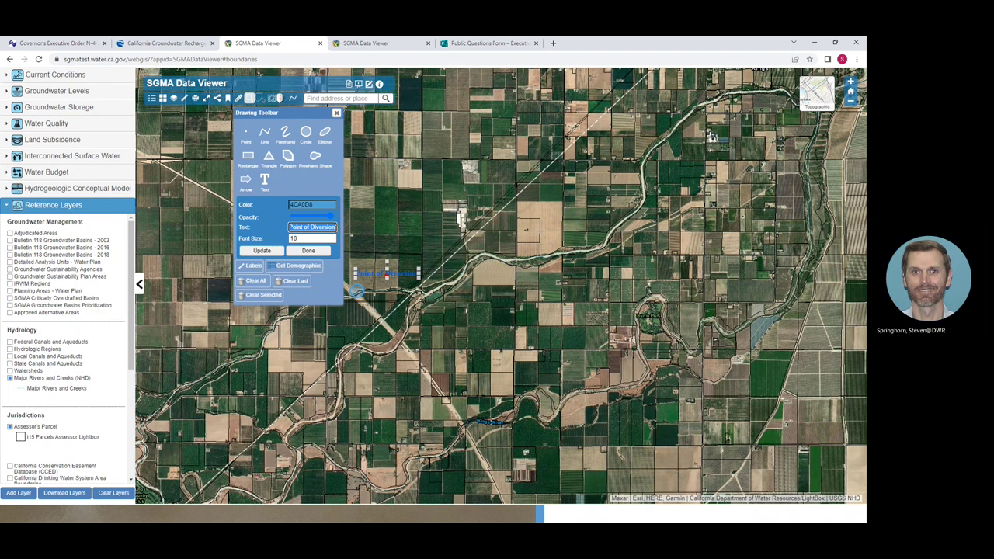
{"action": "left_click", "coordinate": [314, 205]}
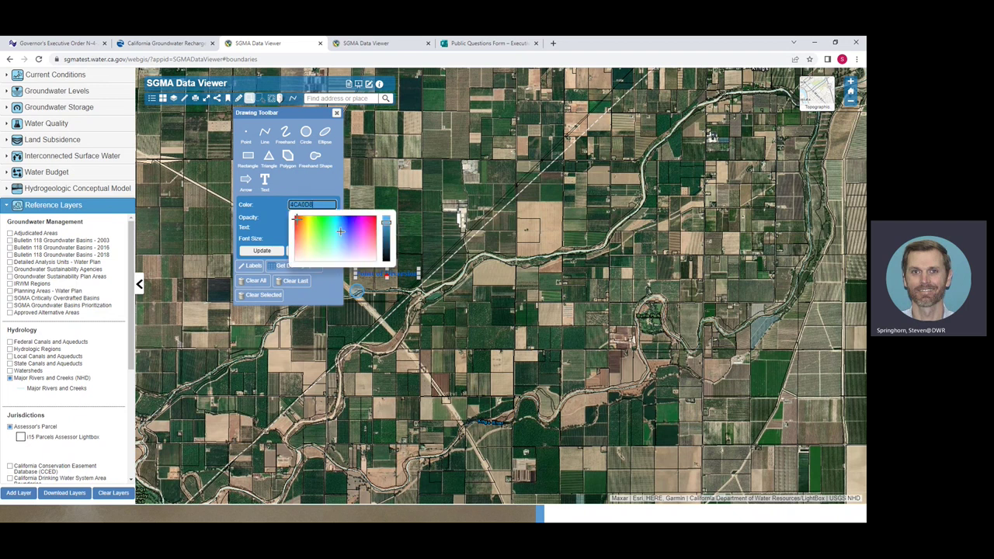
{"action": "type", "text": "D83210"}
{"action": "left_click", "coordinate": [272, 251]}
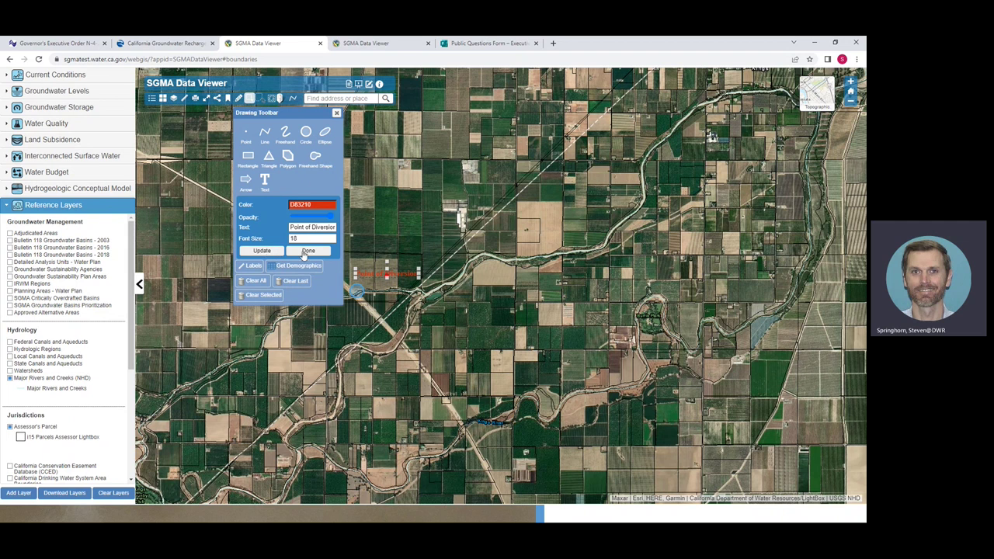
{"action": "left_click", "coordinate": [308, 252]}
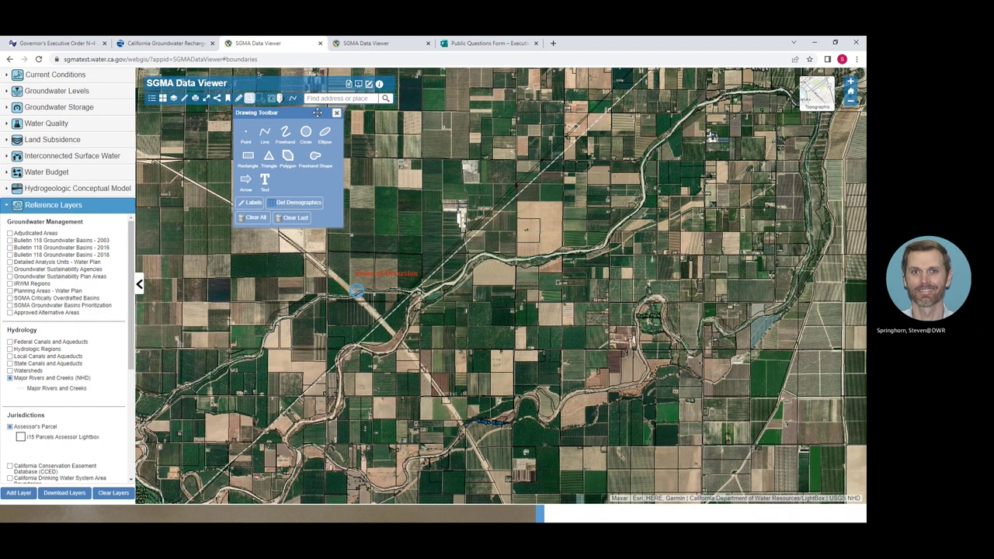
- Draw a rectangle covering the bare-soil parcel northwest of the "Point of Diversion" circle
{"action": "left_click_drag", "start_coordinate": [340, 113], "coordinate": [499, 114]}
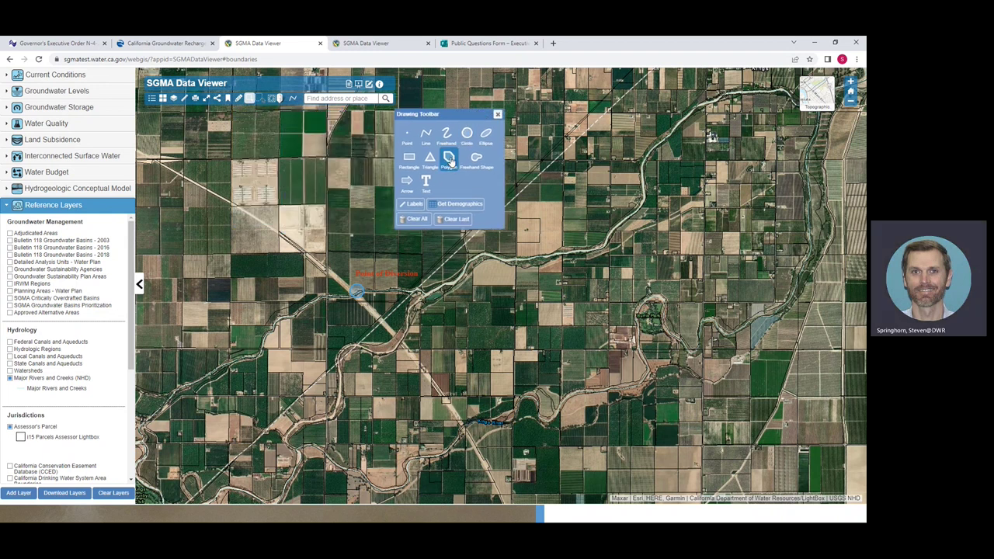
{"action": "left_click", "coordinate": [410, 159]}
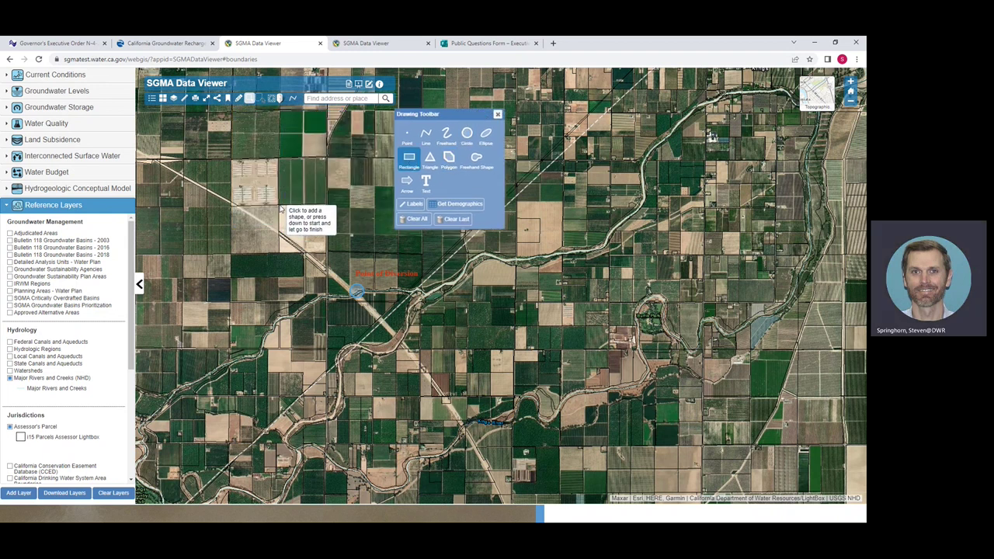
{"action": "left_click_drag", "start_coordinate": [280, 205], "coordinate": [327, 255]}
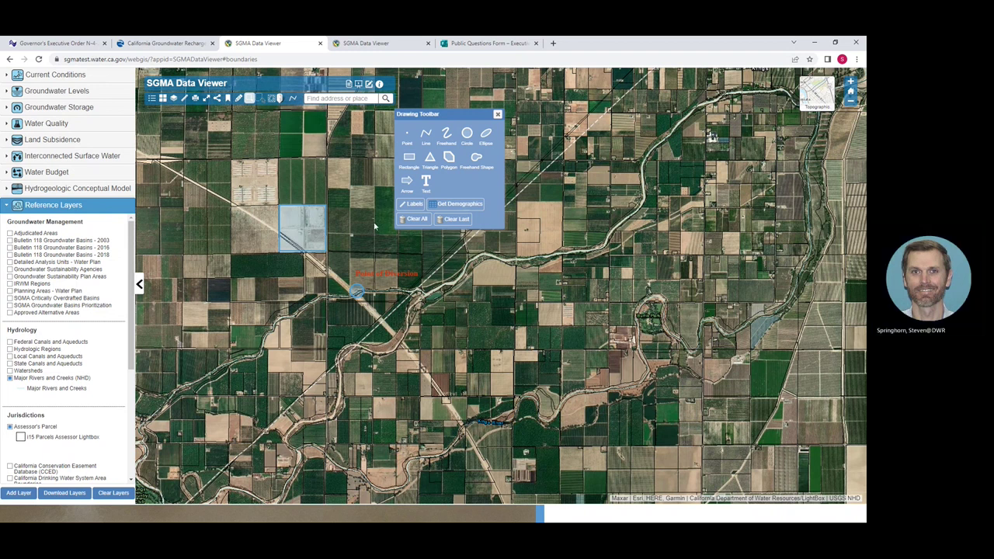
- Clear all drawings from the map and close the Drawing Toolbar
{"action": "left_click", "coordinate": [415, 222]}
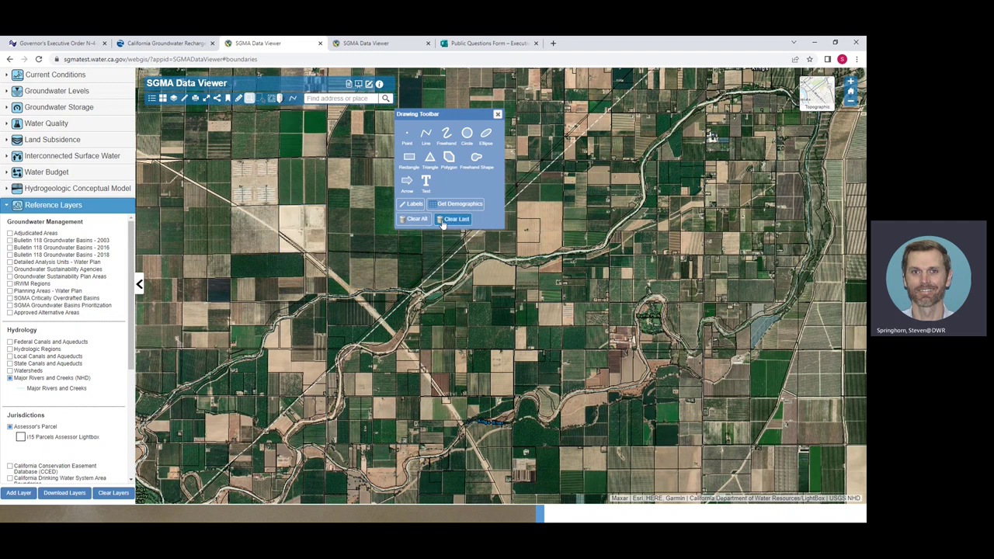
{"action": "left_click", "coordinate": [497, 116]}
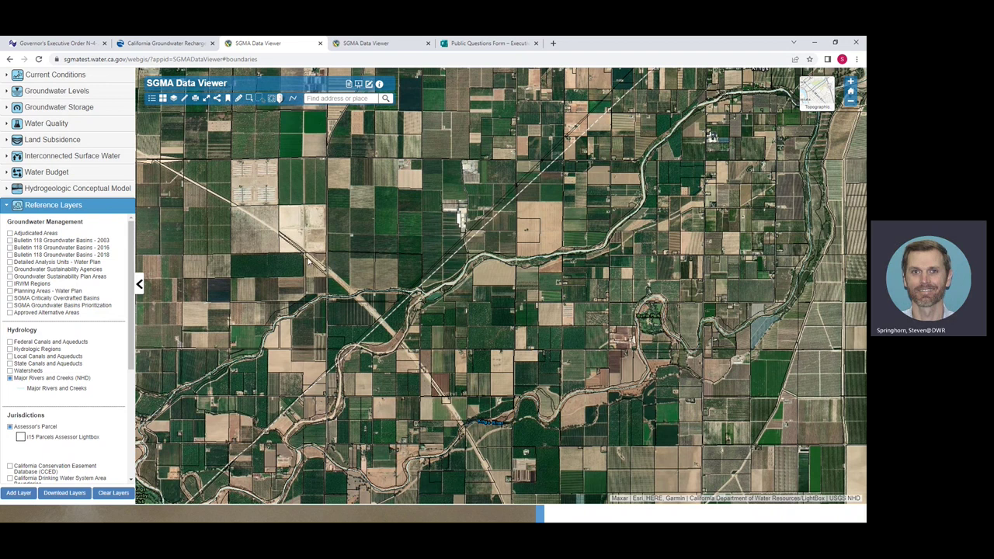
- Switch to the other SGMA Data Viewer map, open its print layout and recentre it on the measured parcel and the Point of Diversion
{"action": "left_click", "coordinate": [365, 44]}
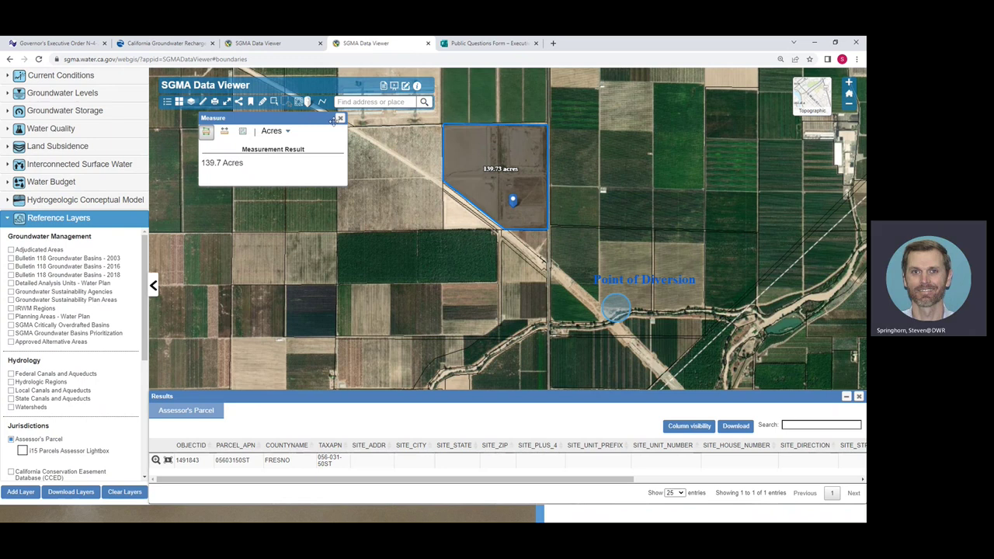
{"action": "left_click", "coordinate": [215, 106]}
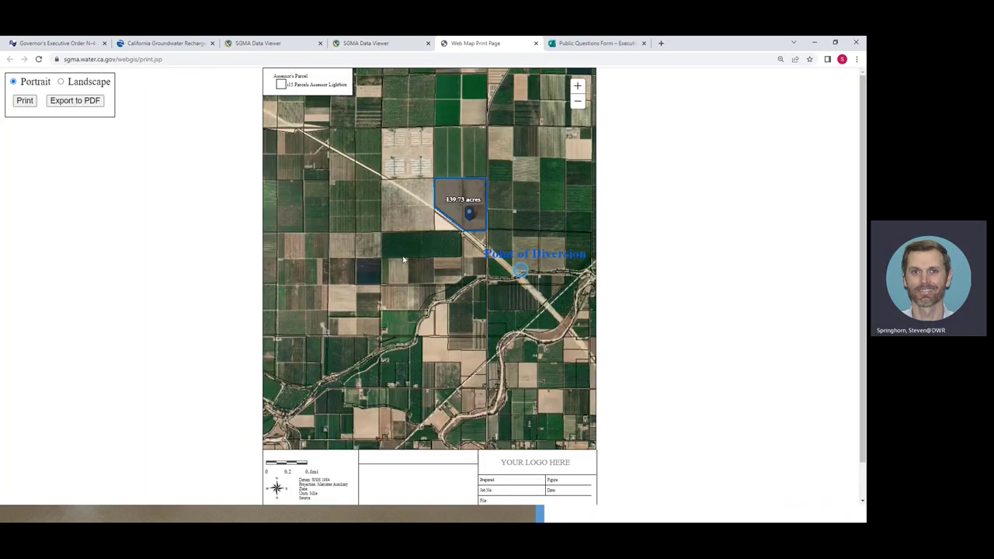
{"action": "left_click_drag", "start_coordinate": [442, 261], "coordinate": [395, 289]}
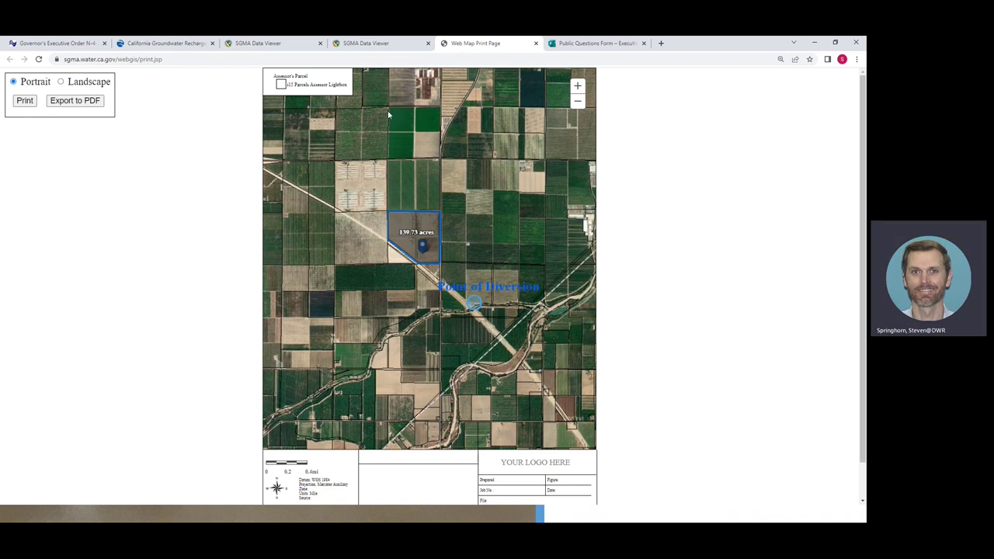
{"action": "left_click", "coordinate": [383, 45]}
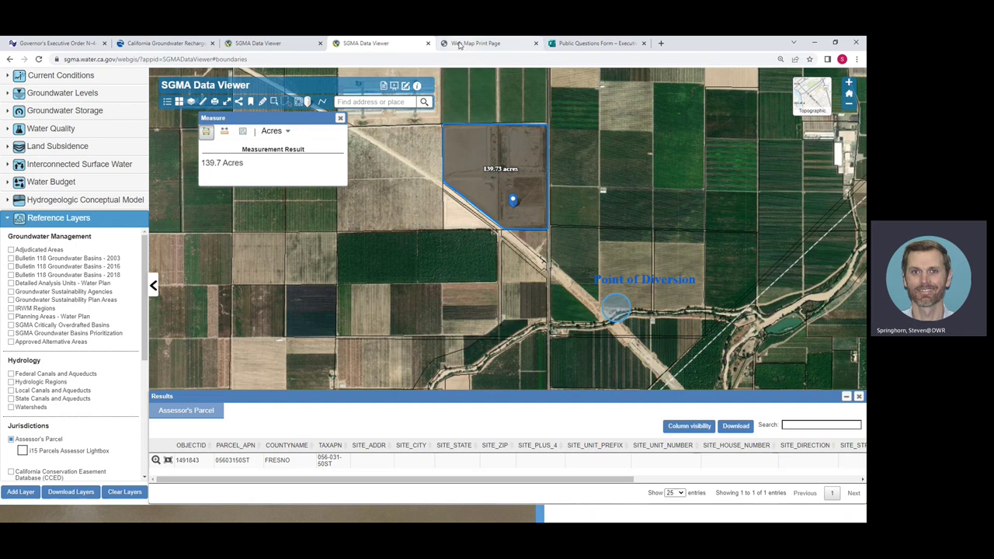
{"action": "left_click", "coordinate": [487, 44]}
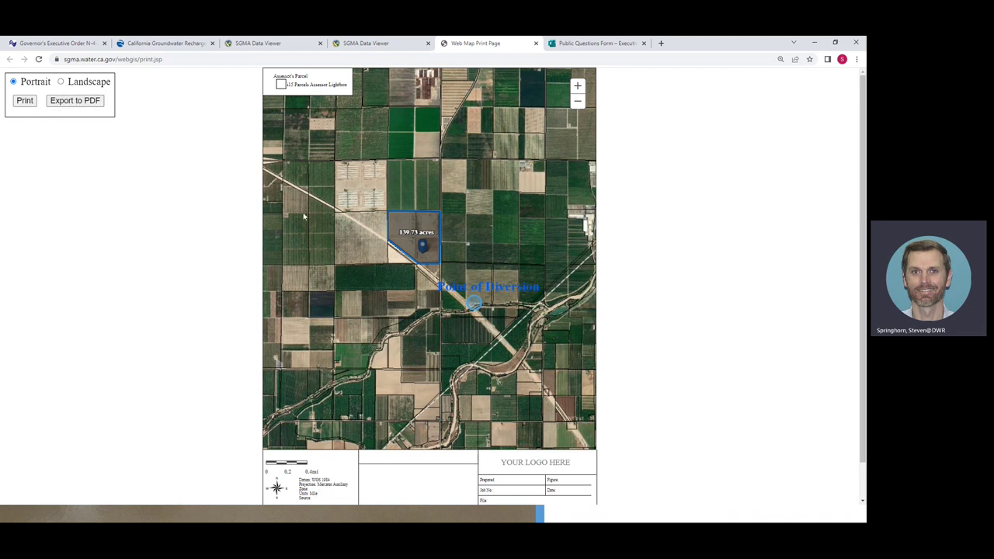
- Return to the annotated map, slightly lower the Assessor's Parcel layer's opacity and view its additional layer options
{"action": "left_click", "coordinate": [382, 45]}
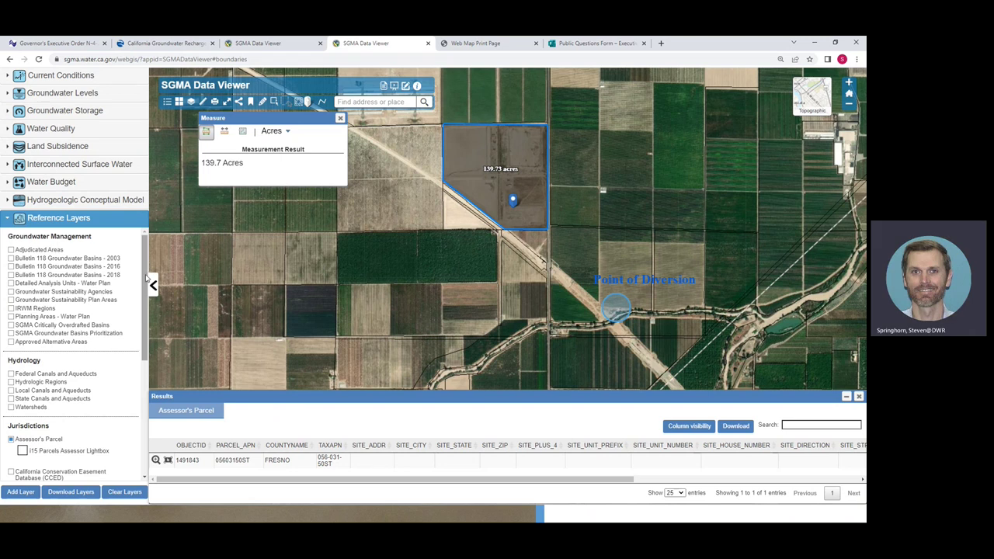
{"action": "scroll", "coordinate": [146, 278], "scroll_direction": "down", "scroll_amount": 2}
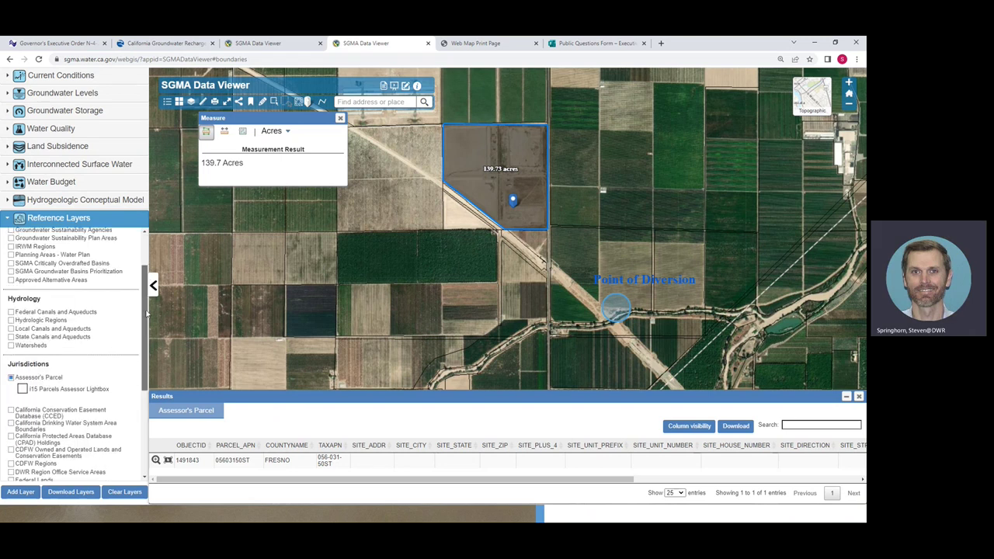
{"action": "mouse_move", "coordinate": [72, 389]}
{"action": "left_mouse_down"}
{"action": "mouse_move", "coordinate": [51, 390]}
{"action": "mouse_move", "coordinate": [65, 390]}
{"action": "left_mouse_up"}
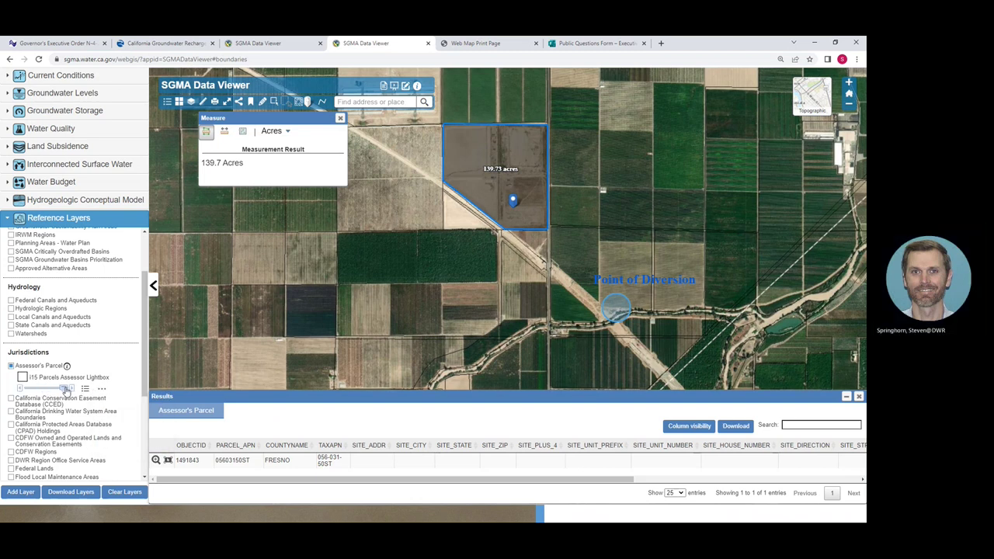
{"action": "left_click", "coordinate": [101, 389]}
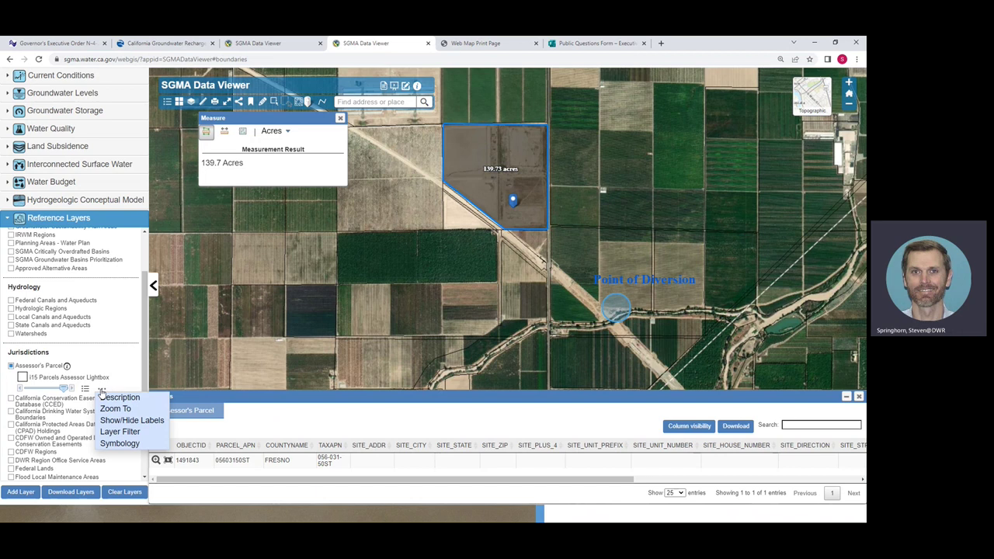
{"action": "left_click", "coordinate": [101, 389]}
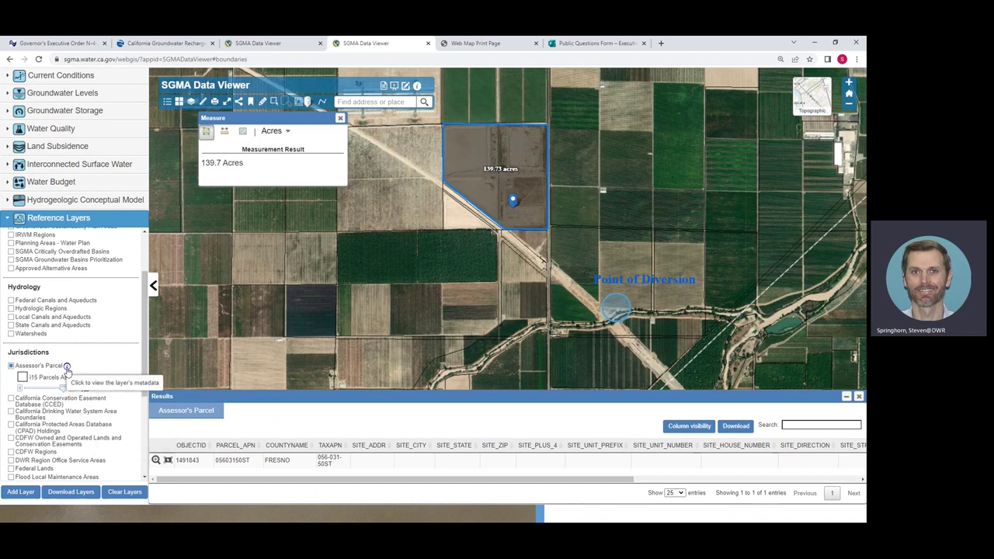
- Open the Assessor's Parcel layer's metadata, read through the Reference Layers descriptions and source links, and close the documentation window
{"action": "left_click", "coordinate": [67, 368]}
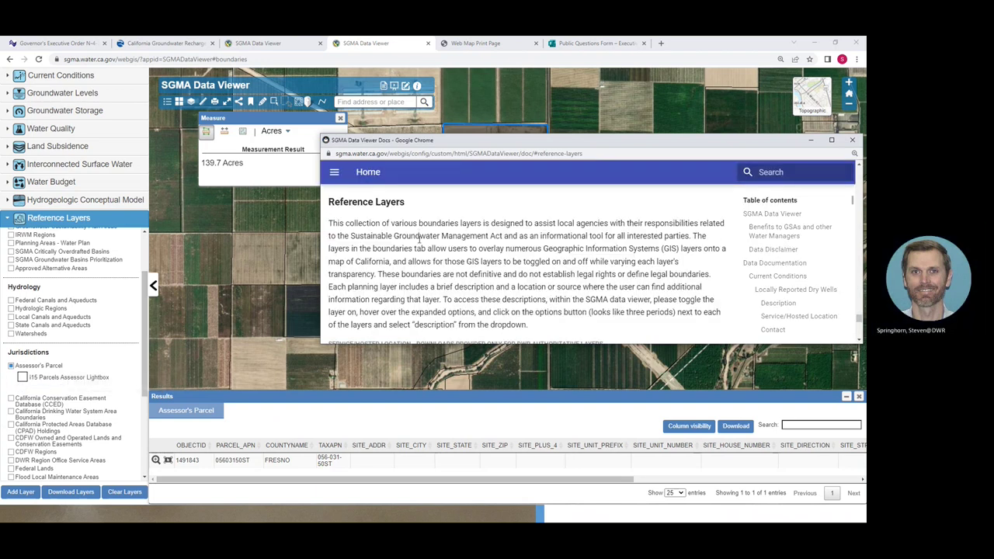
{"action": "scroll", "coordinate": [419, 237], "scroll_direction": "down", "scroll_amount": 1}
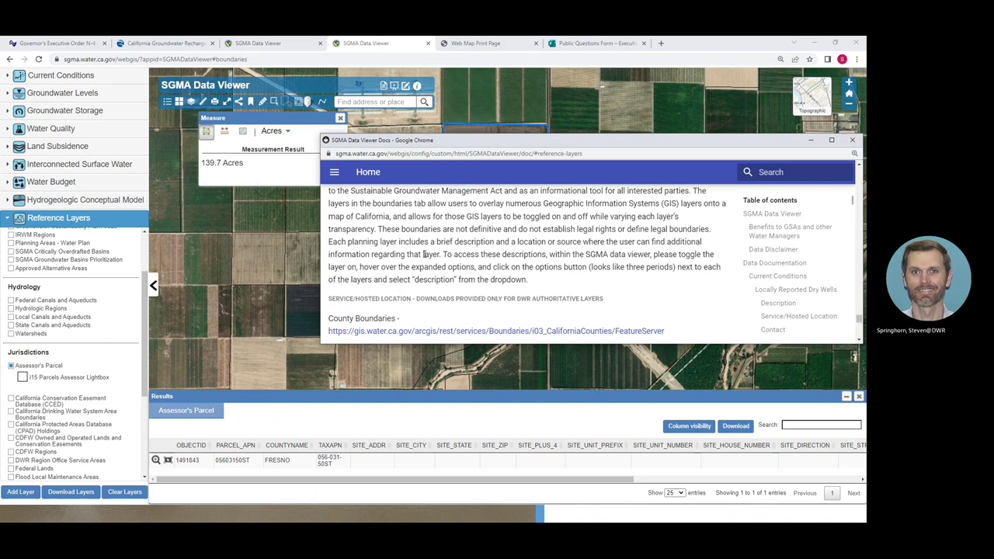
{"action": "scroll", "coordinate": [425, 254], "scroll_direction": "down", "scroll_amount": 1}
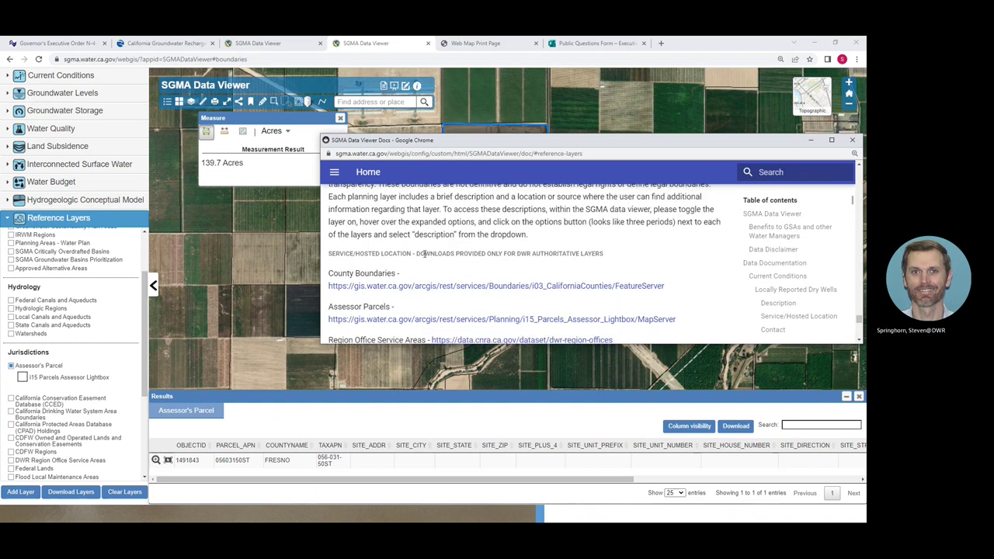
{"action": "scroll", "coordinate": [426, 254], "scroll_direction": "down", "scroll_amount": 5}
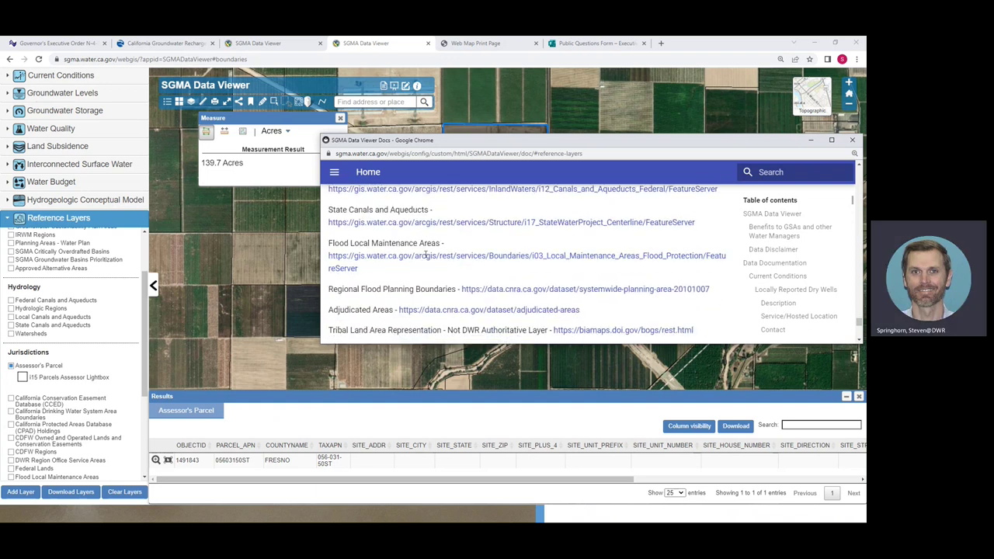
{"action": "scroll", "coordinate": [425, 256], "scroll_direction": "down", "scroll_amount": 6}
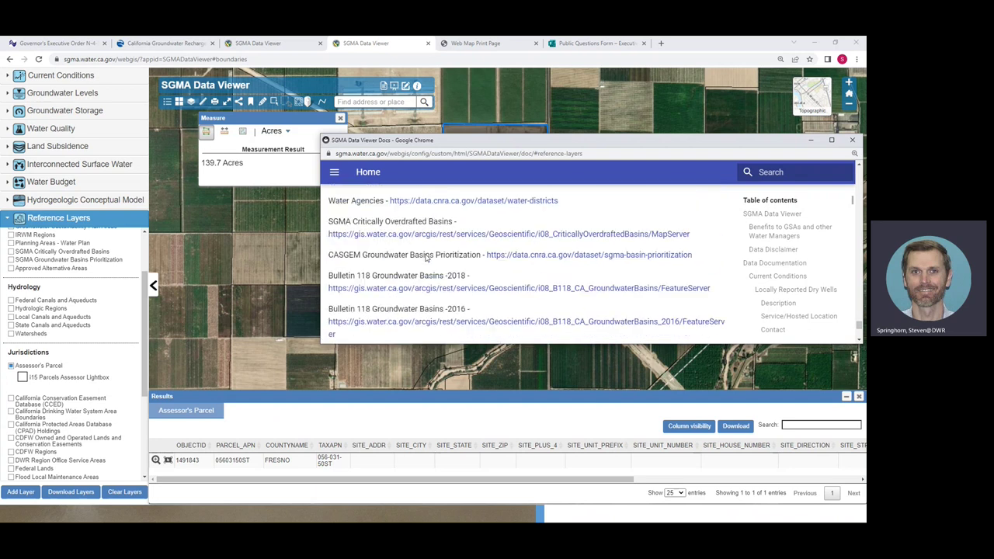
{"action": "scroll", "coordinate": [426, 256], "scroll_direction": "down", "scroll_amount": 10}
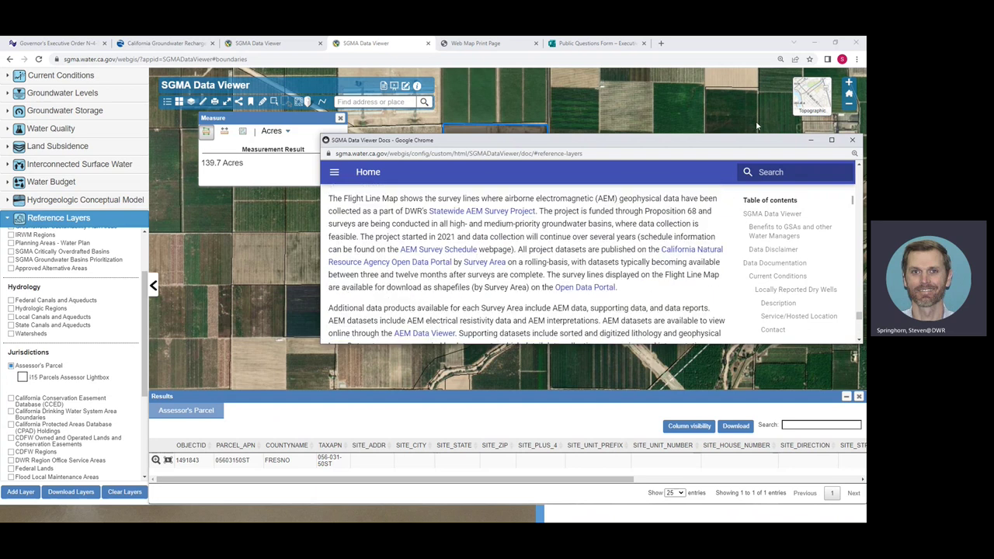
{"action": "left_click", "coordinate": [851, 139]}
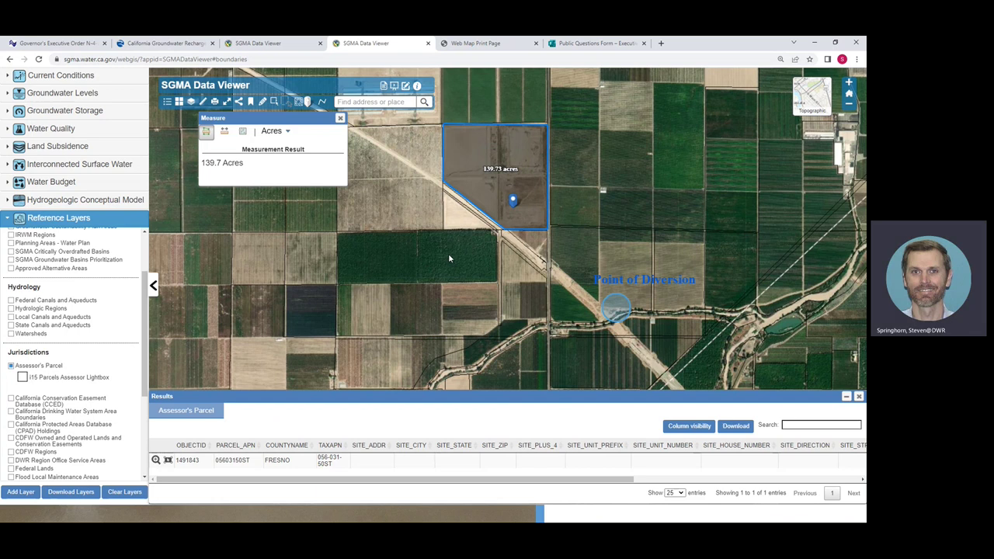